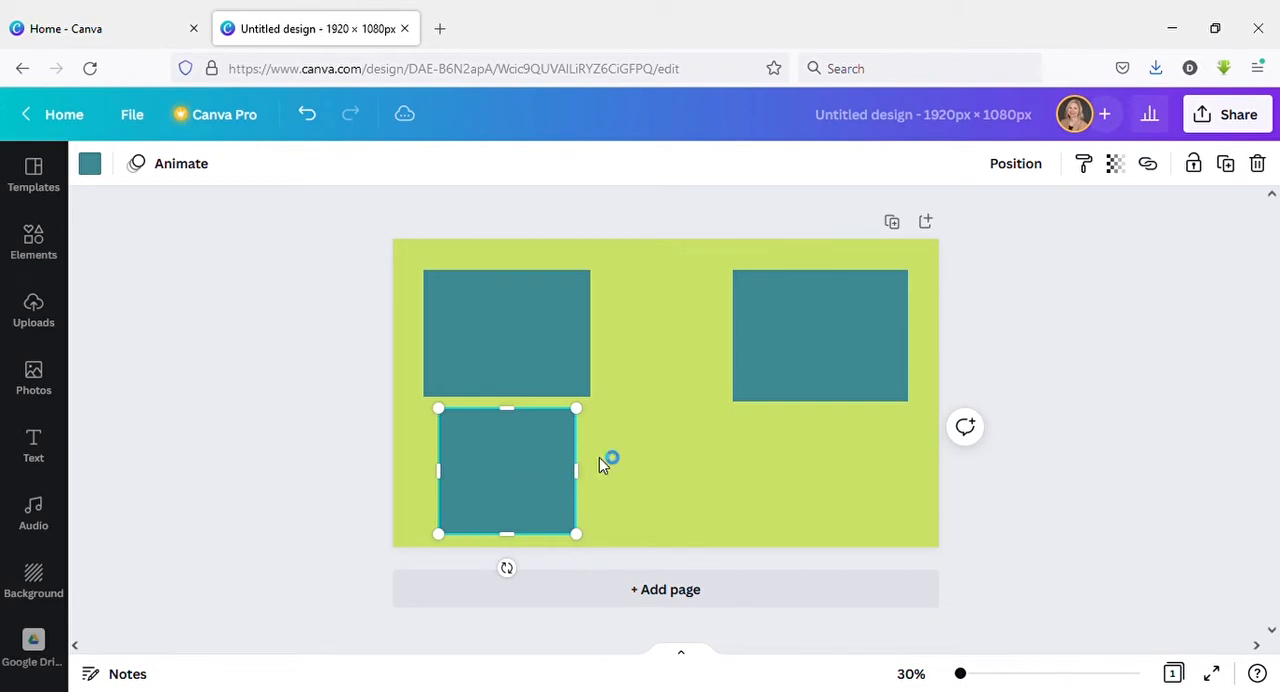
Recolour the page's upper-left teal rectangle, trying dark black and settling on yellow from the Mellow Barnyard palette.
{"action": "mouse_move", "coordinate": [521, 474]}
{"action": "left_mouse_down"}
{"action": "mouse_move", "coordinate": [534, 474]}
{"action": "mouse_move", "coordinate": [519, 474]}
{"action": "left_mouse_up"}
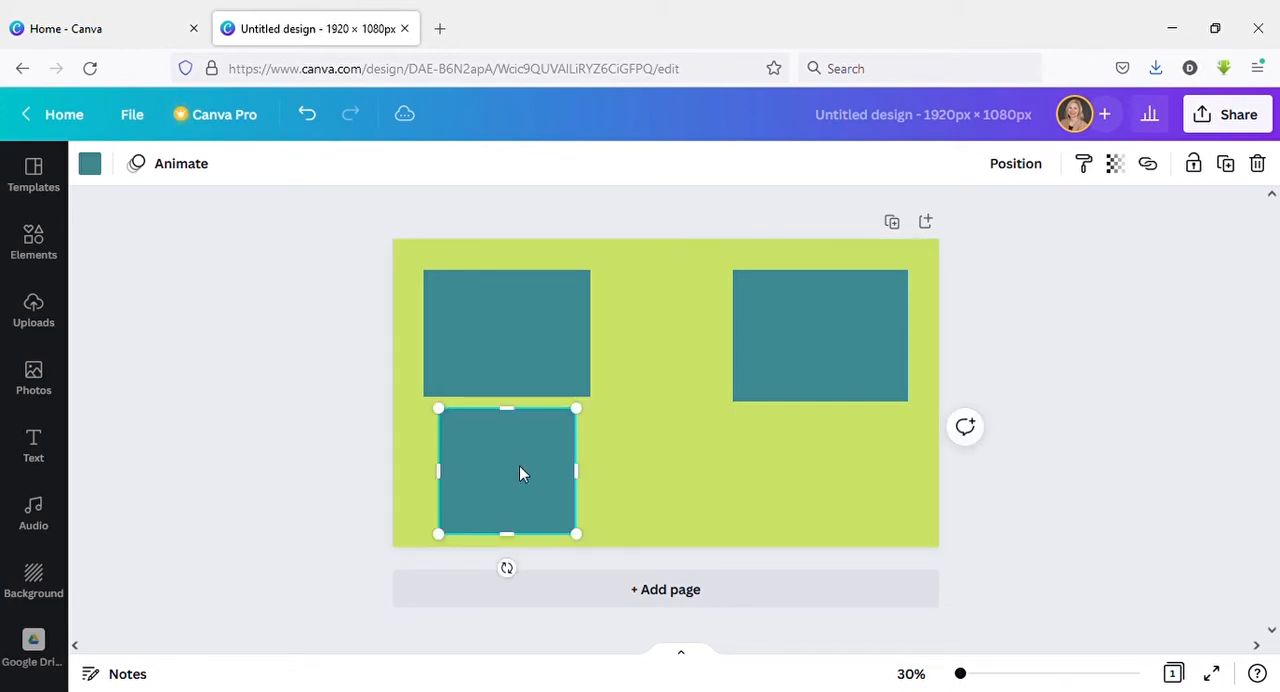
{"action": "left_click", "coordinate": [615, 449]}
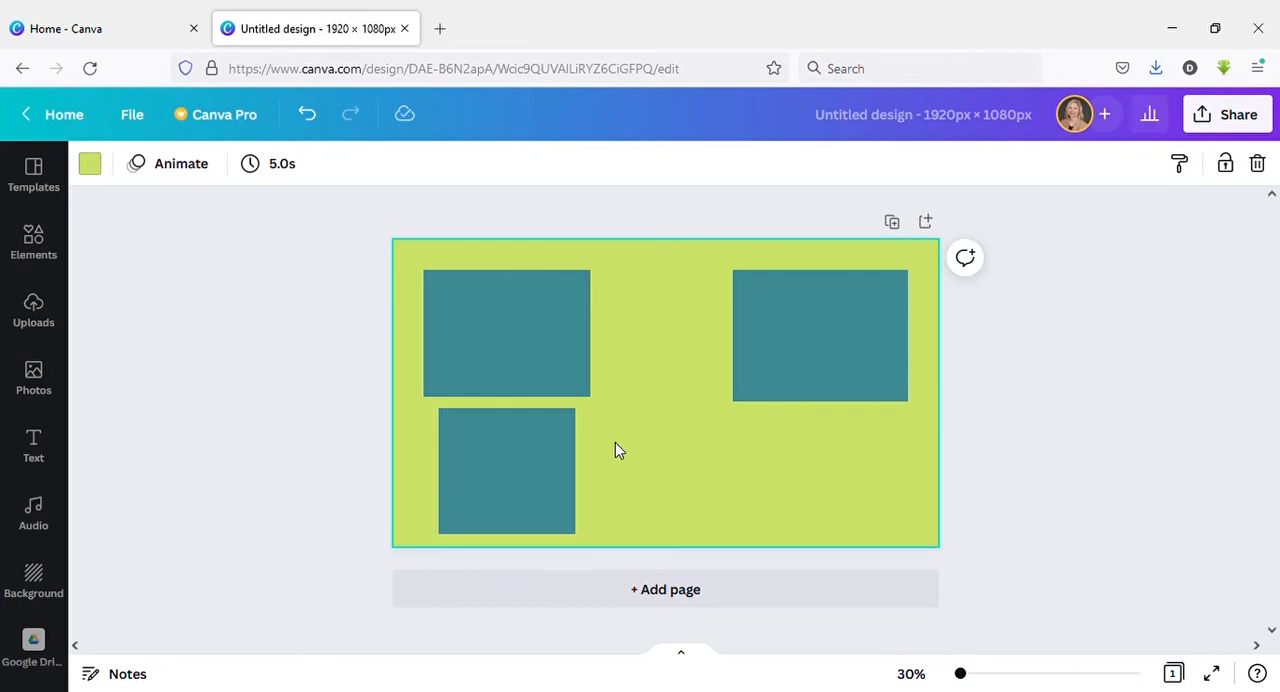
{"action": "left_click", "coordinate": [547, 440]}
{"action": "left_click", "coordinate": [501, 350]}
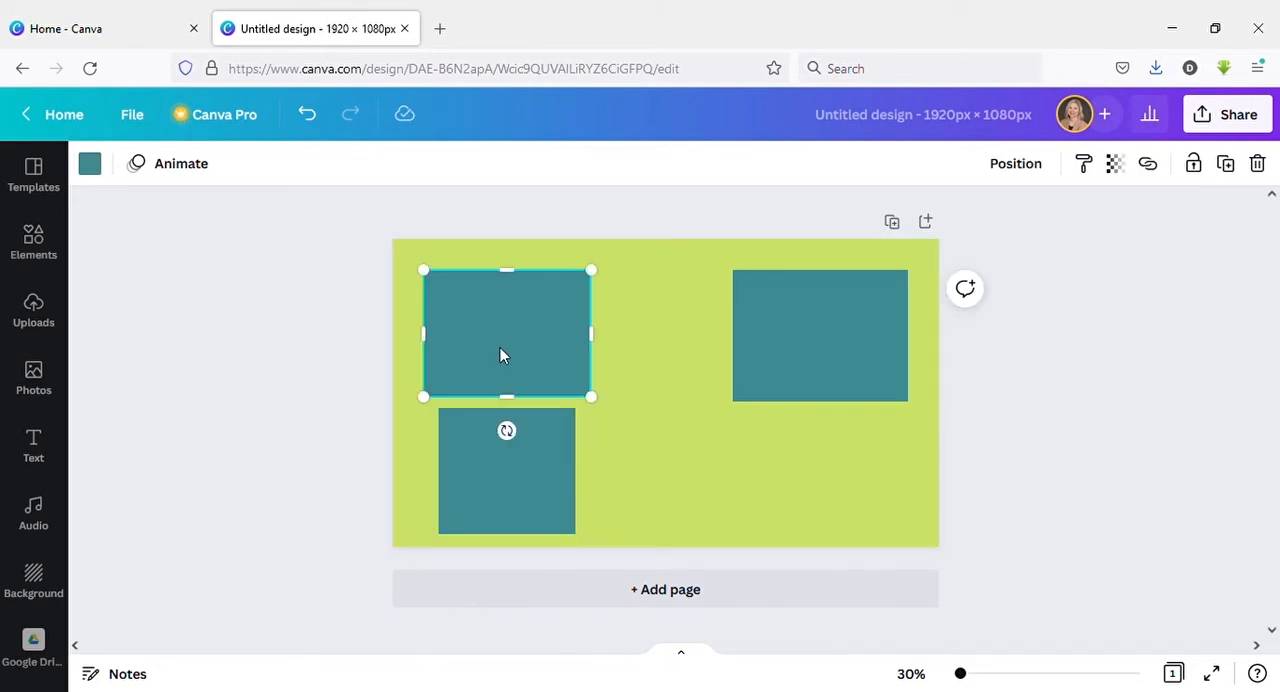
{"action": "left_click", "coordinate": [90, 165]}
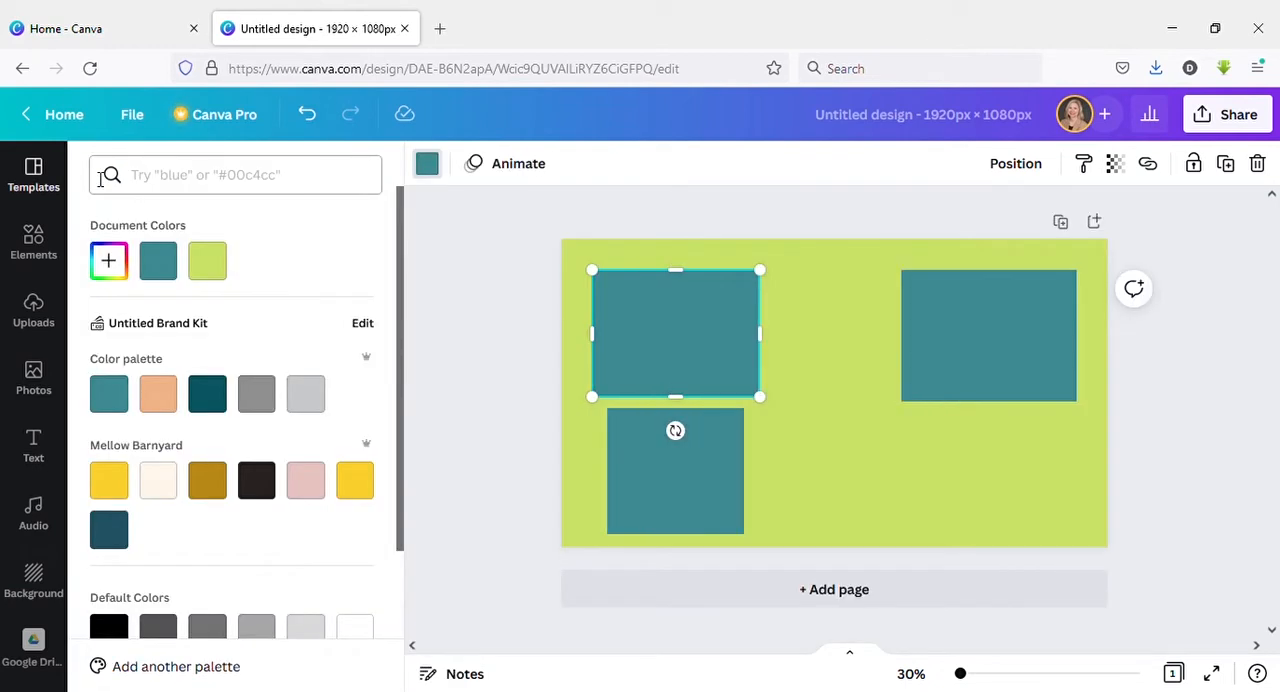
{"action": "left_click", "coordinate": [126, 479]}
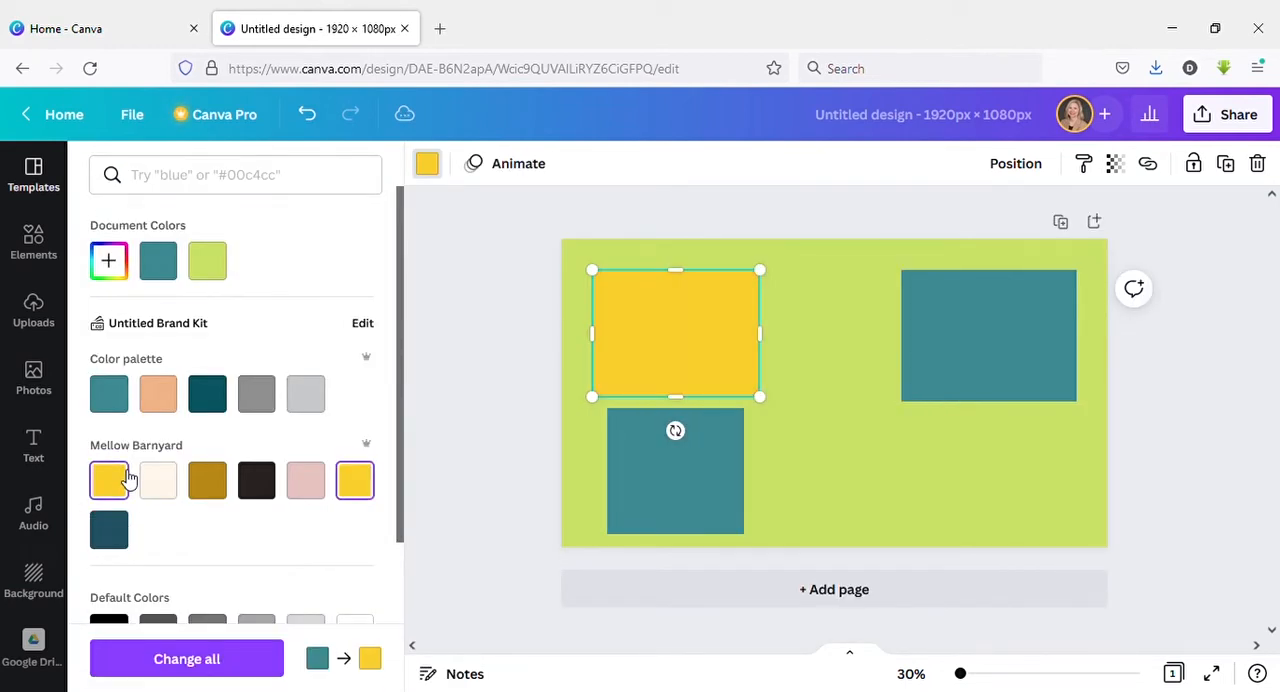
{"action": "left_click", "coordinate": [255, 484]}
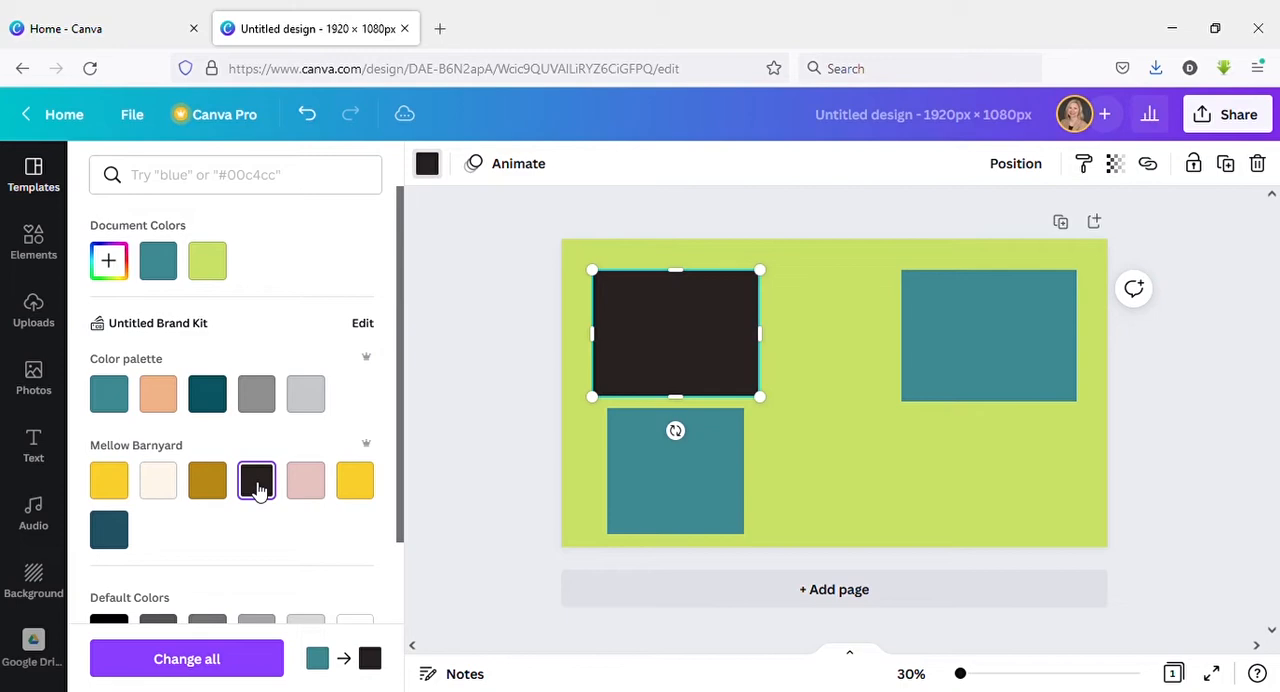
{"action": "left_click", "coordinate": [346, 488]}
{"action": "left_click", "coordinate": [503, 346]}
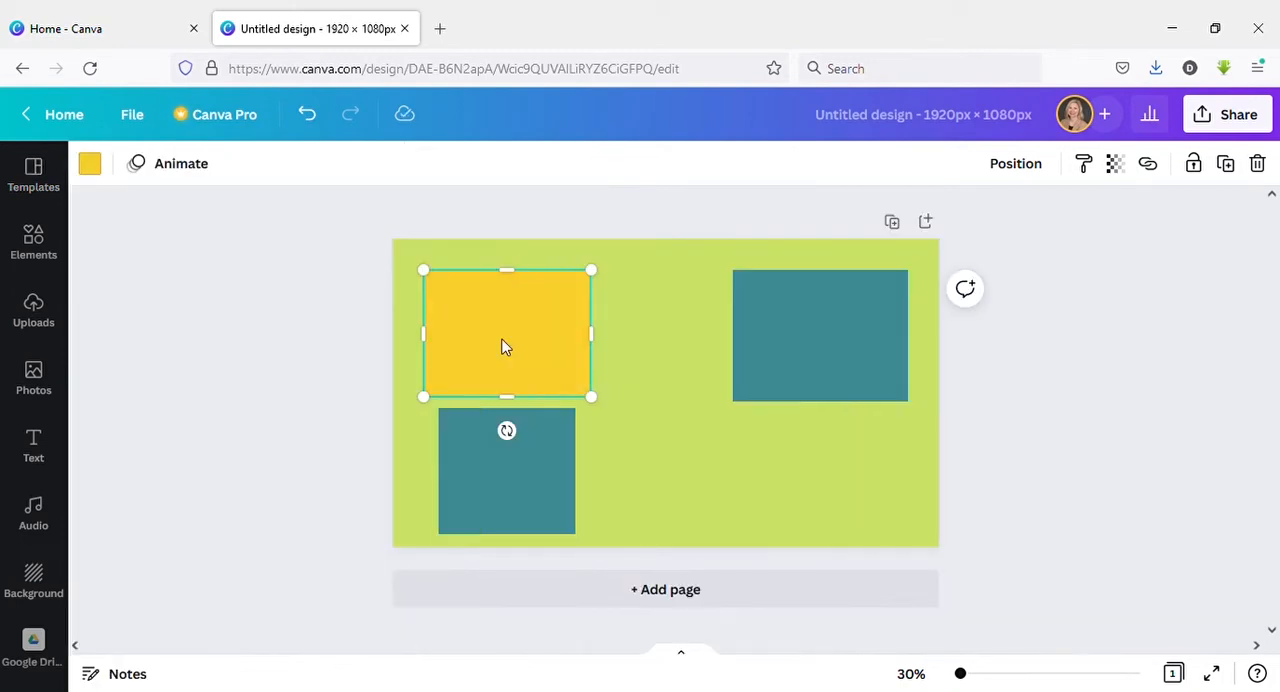
Delete the two upper rectangles and the lower-left square, leaving only the green page background.
{"action": "left_click", "coordinate": [753, 322]}
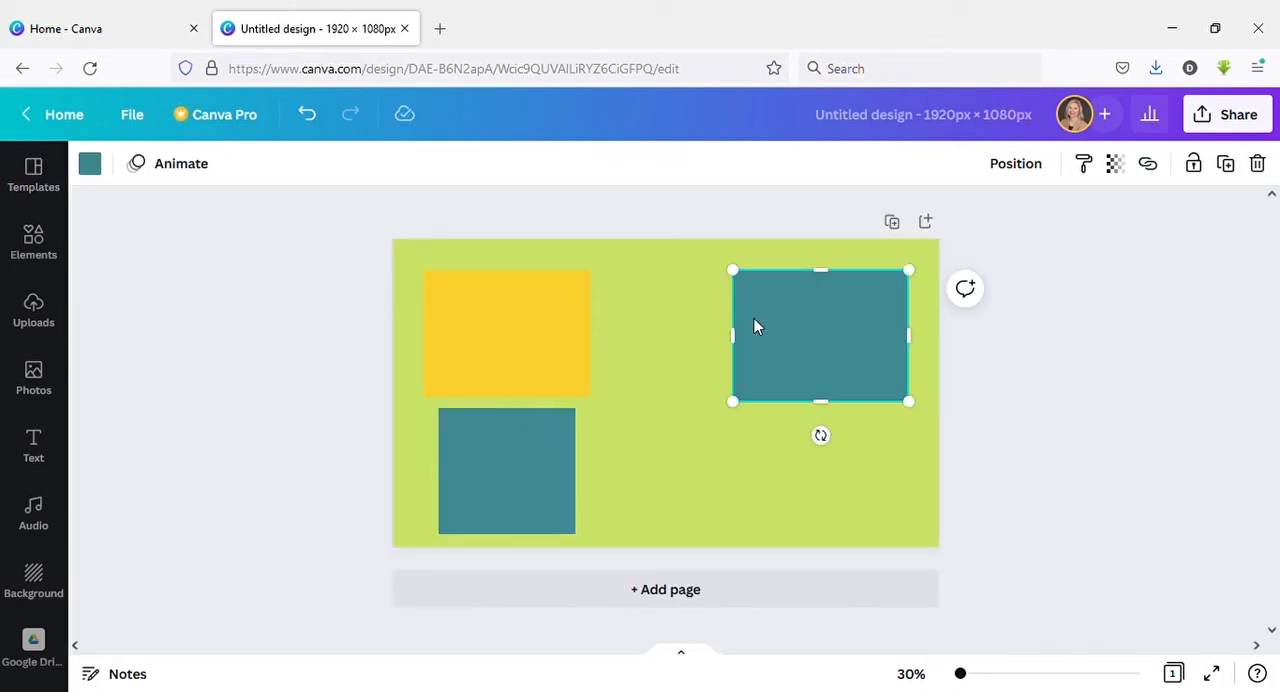
{"action": "key", "text": "Delete"}
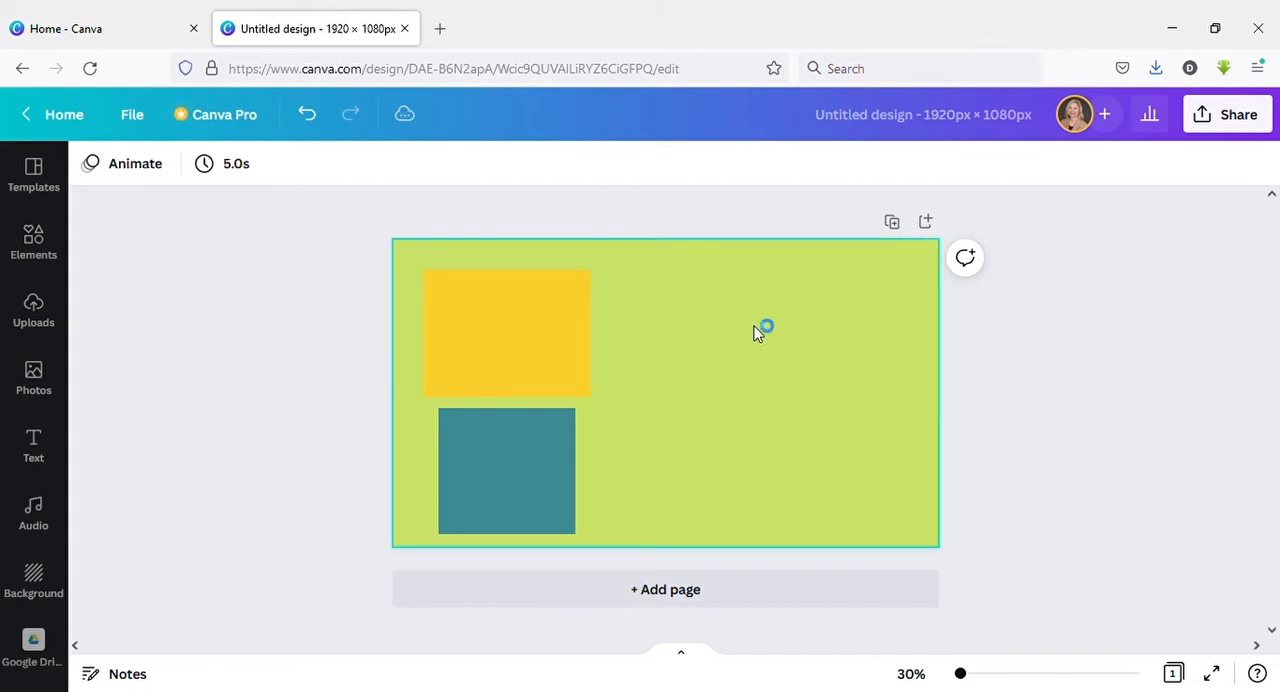
{"action": "left_click", "coordinate": [563, 359]}
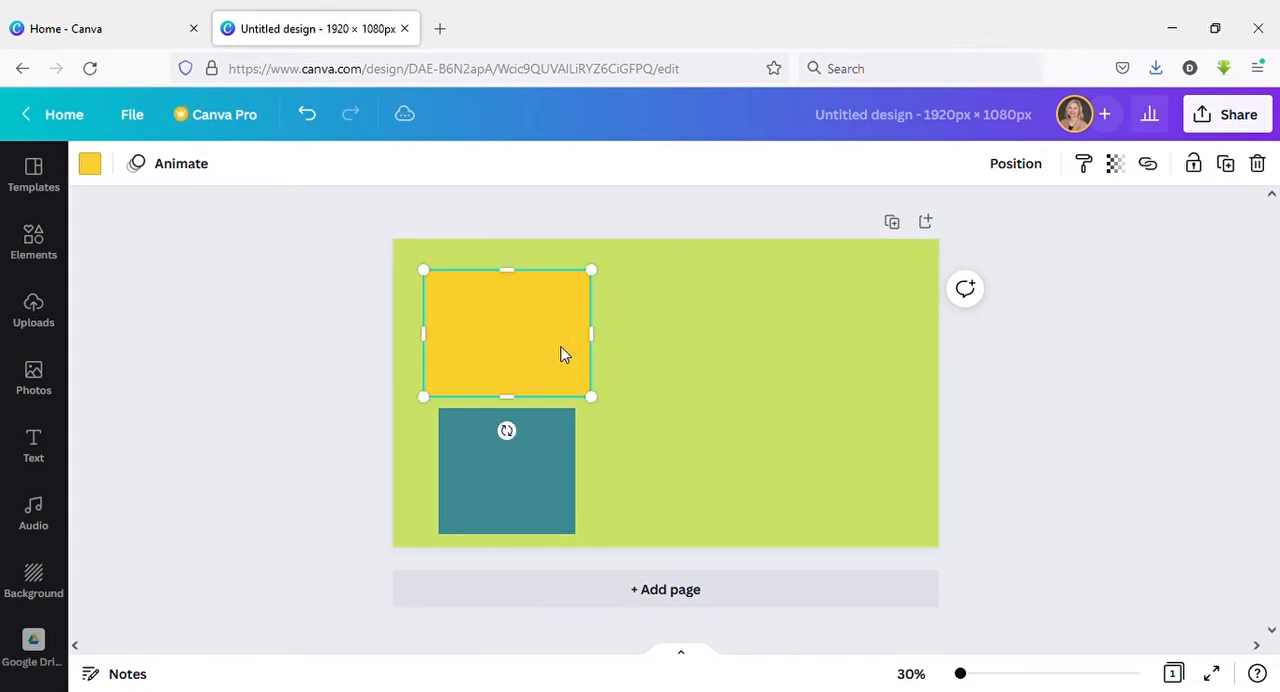
{"action": "key", "text": "Delete"}
{"action": "left_click", "coordinate": [525, 427]}
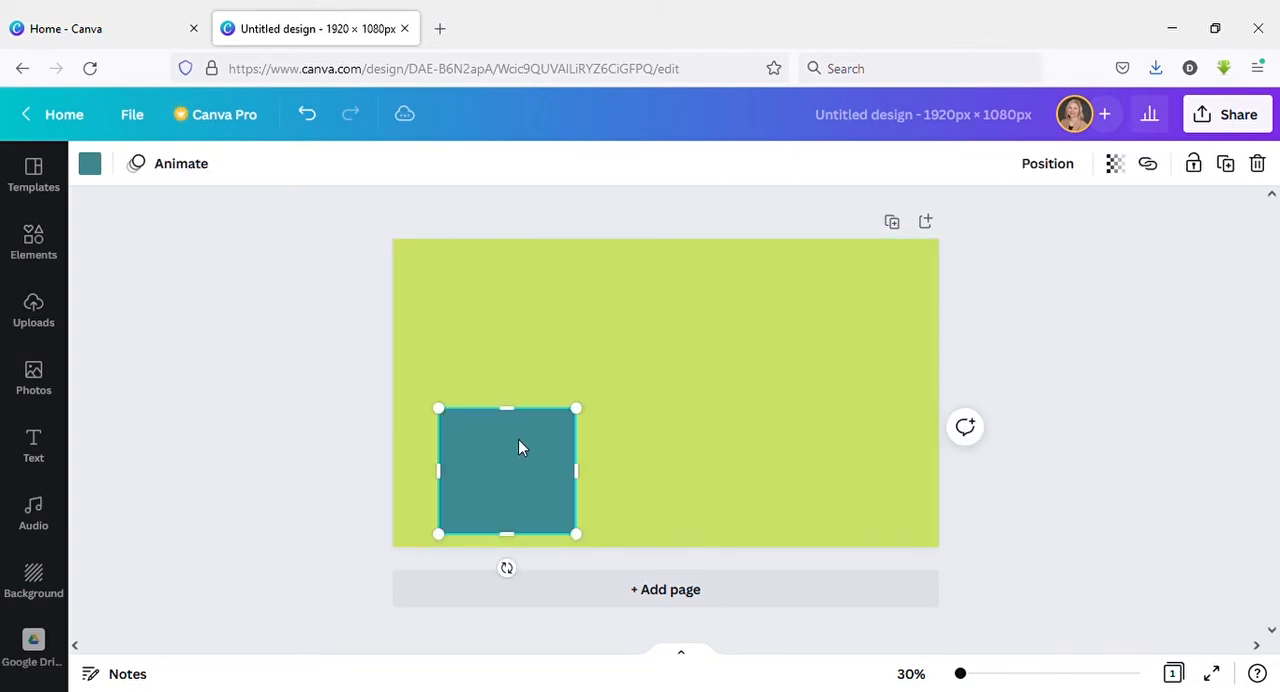
{"action": "key", "text": "Delete"}
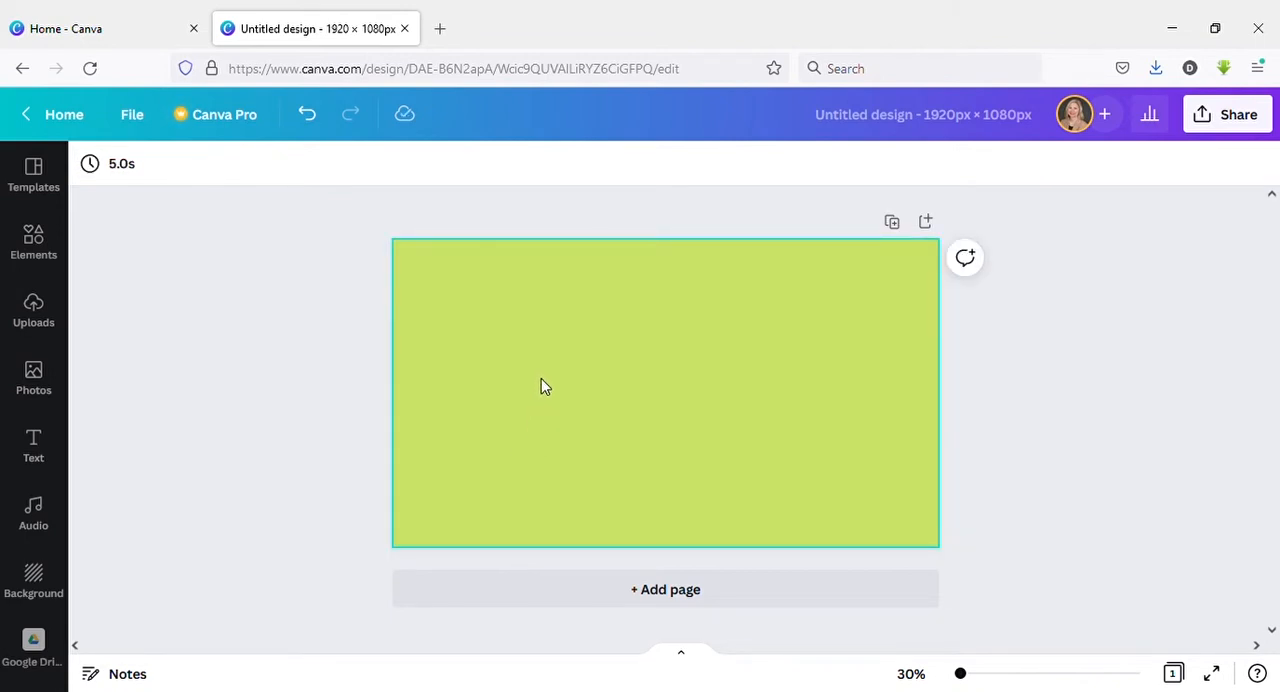
Add a teal circle, shrink it slightly and place it in the upper-left area of the page.
{"action": "key", "text": "c"}
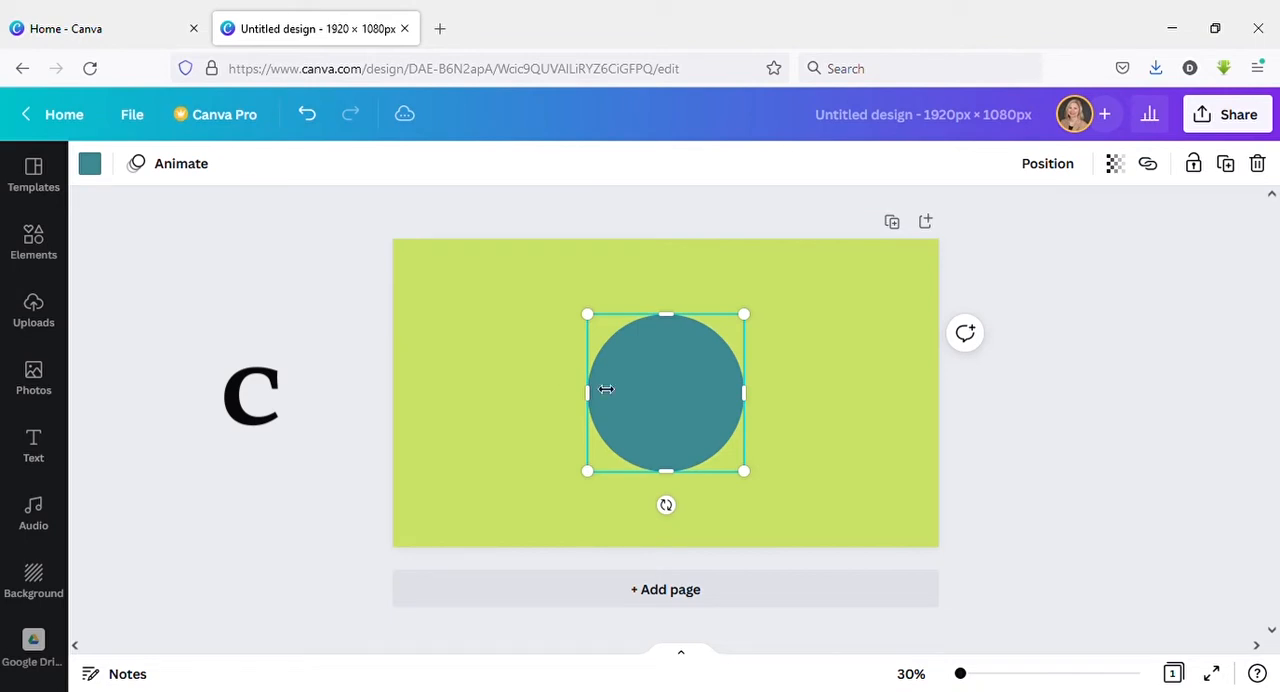
{"action": "mouse_move", "coordinate": [744, 471]}
{"action": "left_mouse_down"}
{"action": "mouse_move", "coordinate": [700, 394]}
{"action": "mouse_move", "coordinate": [766, 506]}
{"action": "mouse_move", "coordinate": [730, 425]}
{"action": "mouse_move", "coordinate": [760, 480]}
{"action": "left_mouse_up"}
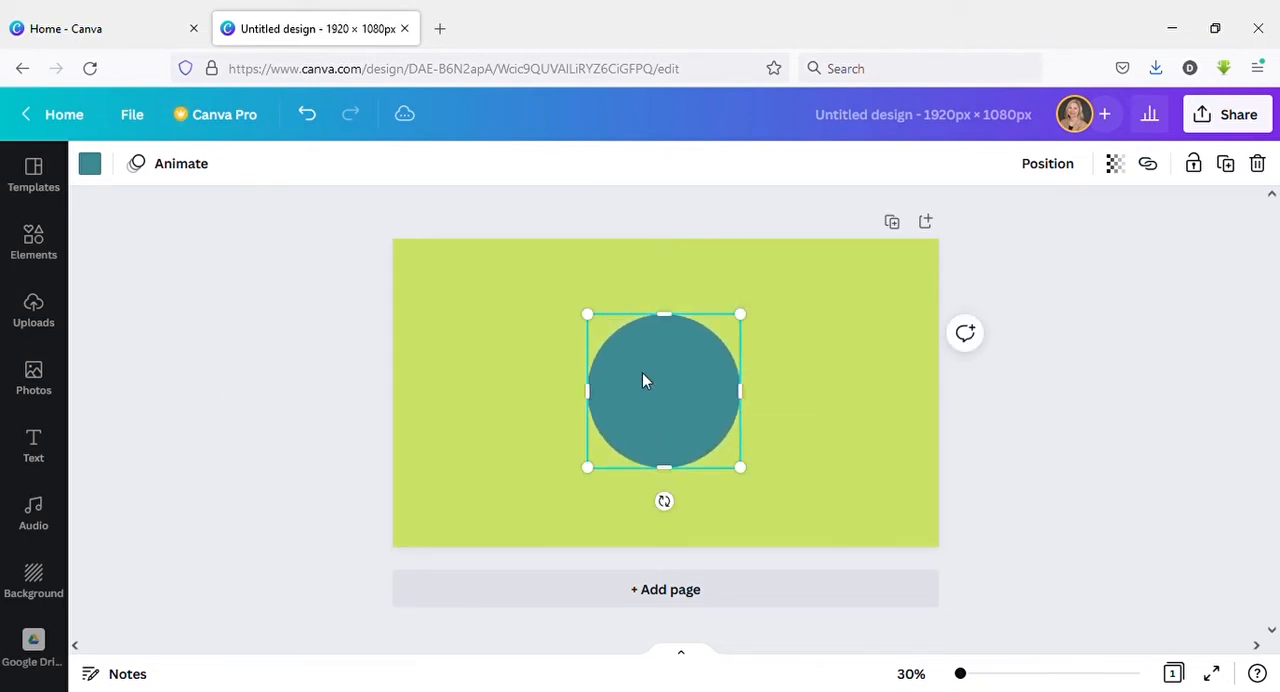
{"action": "left_click_drag", "start_coordinate": [643, 377], "coordinate": [494, 333]}
{"action": "left_click", "coordinate": [661, 384]}
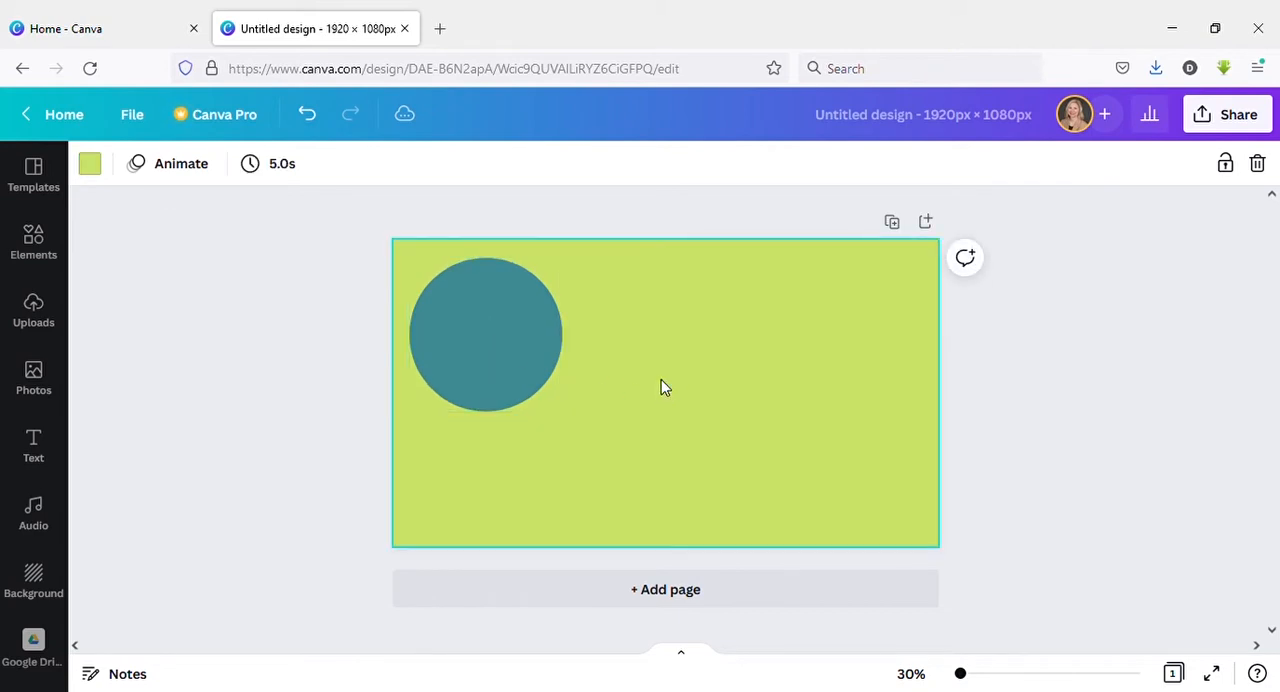
Add a second teal circle, make it slightly smaller and place it on the right side of the page.
{"action": "key", "text": "ctrl+v"}
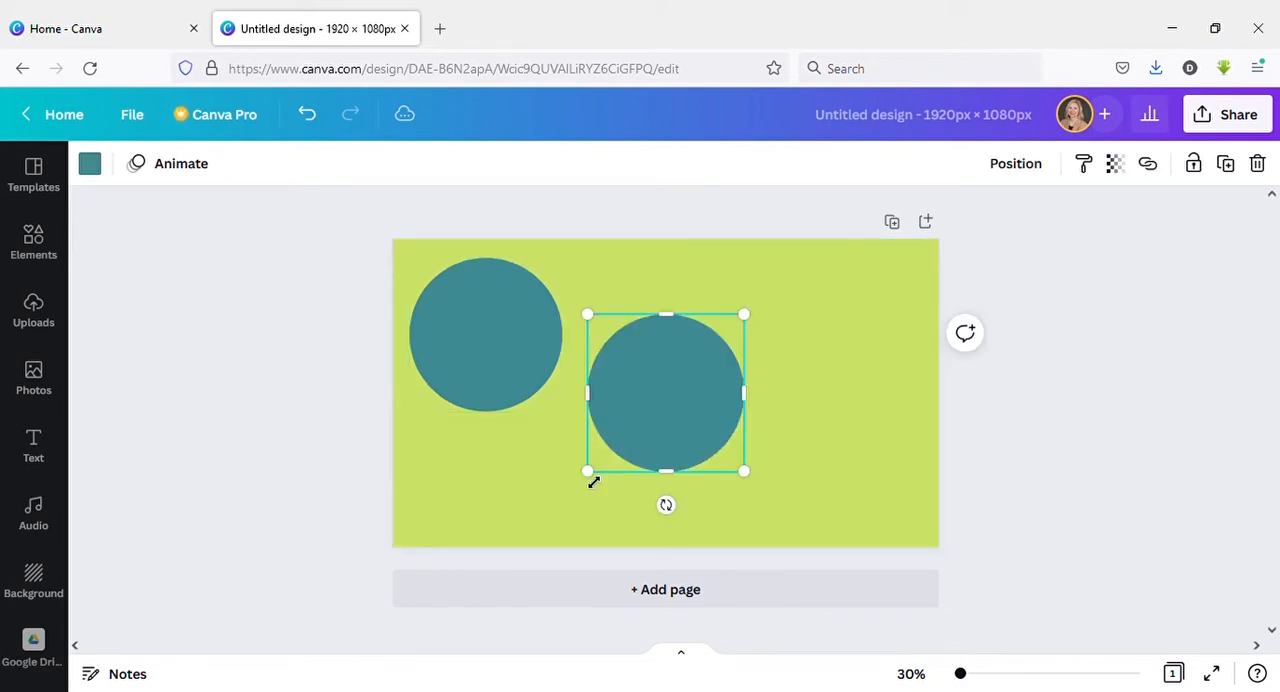
{"action": "mouse_move", "coordinate": [589, 467]}
{"action": "left_mouse_down"}
{"action": "mouse_move", "coordinate": [563, 507]}
{"action": "mouse_move", "coordinate": [640, 414]}
{"action": "mouse_move", "coordinate": [582, 456]}
{"action": "left_mouse_up"}
{"action": "left_click_drag", "start_coordinate": [650, 436], "coordinate": [778, 395]}
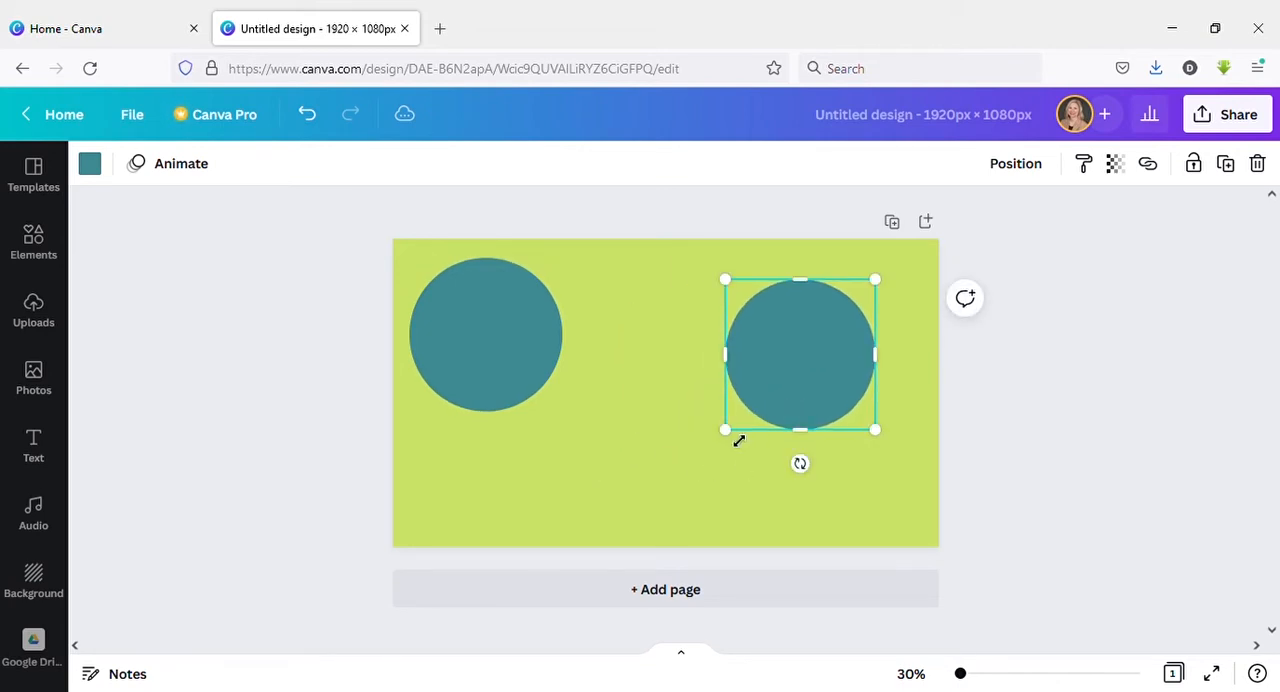
{"action": "left_click_drag", "start_coordinate": [734, 439], "coordinate": [730, 442]}
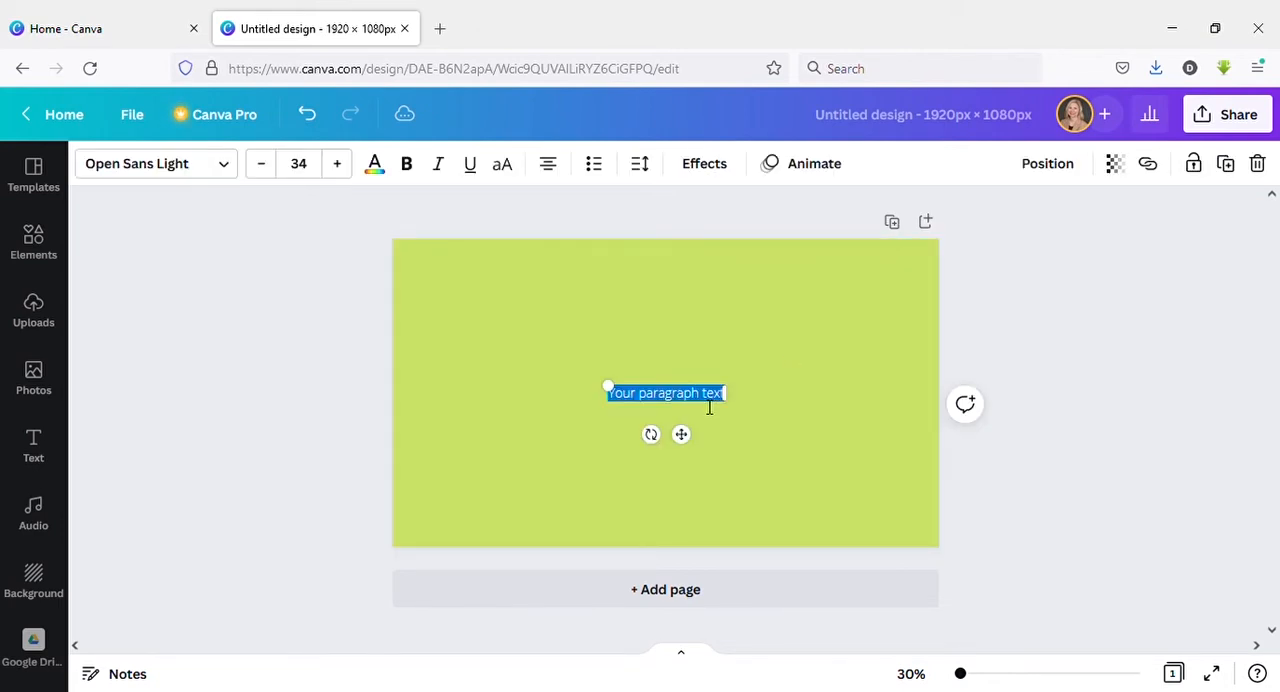
Replace the placeholder in the new text box at the page's centre with "Canva".
{"action": "type", "text": "Canva"}
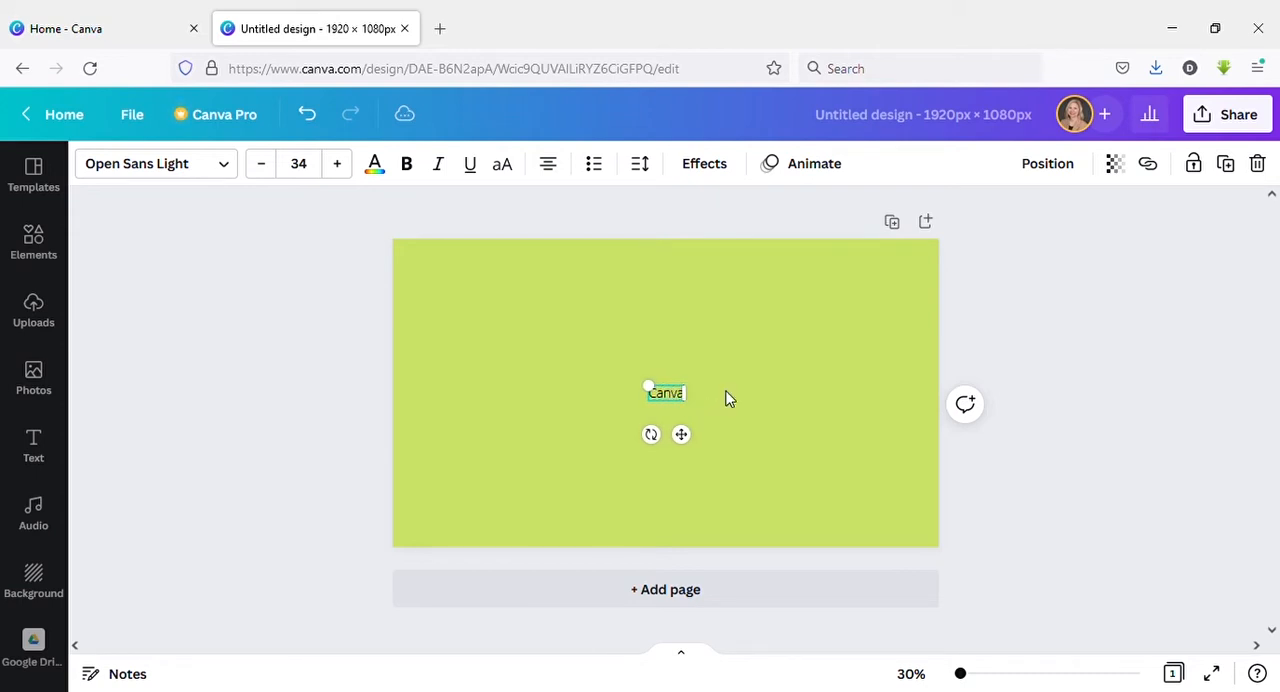
{"action": "left_click", "coordinate": [727, 398]}
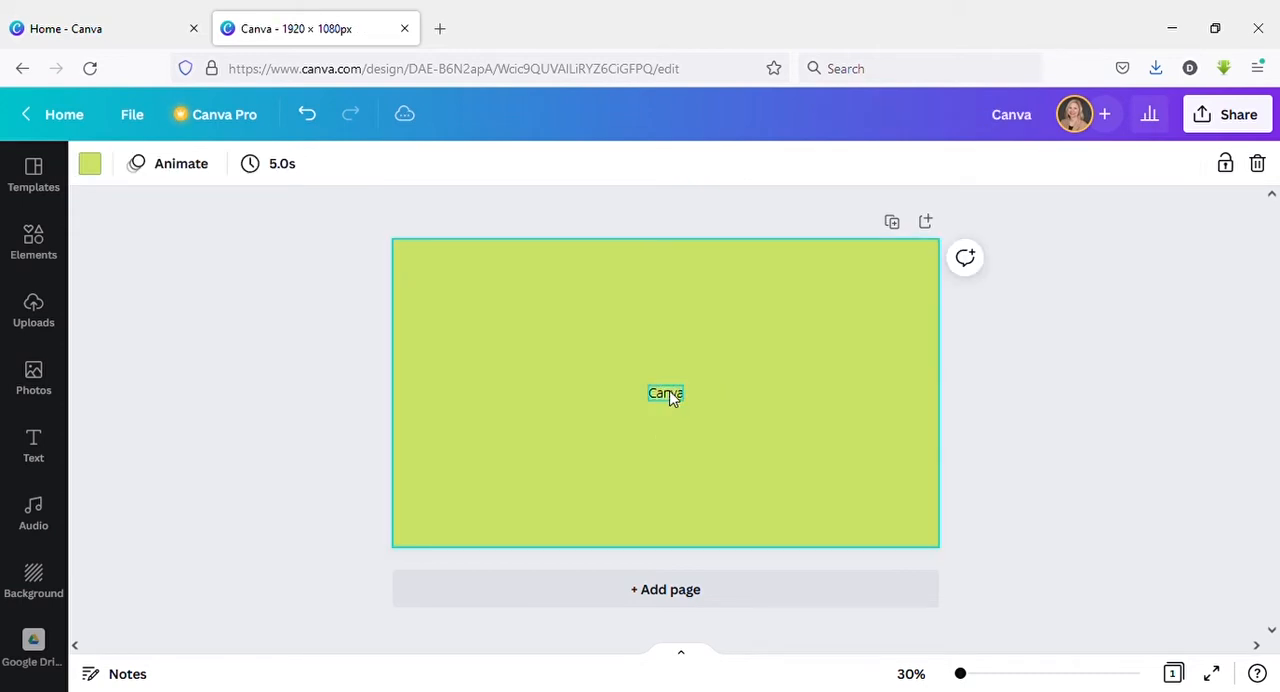
Add a horizontal line at the centre of the page and select it for editing.
{"action": "key", "text": "l"}
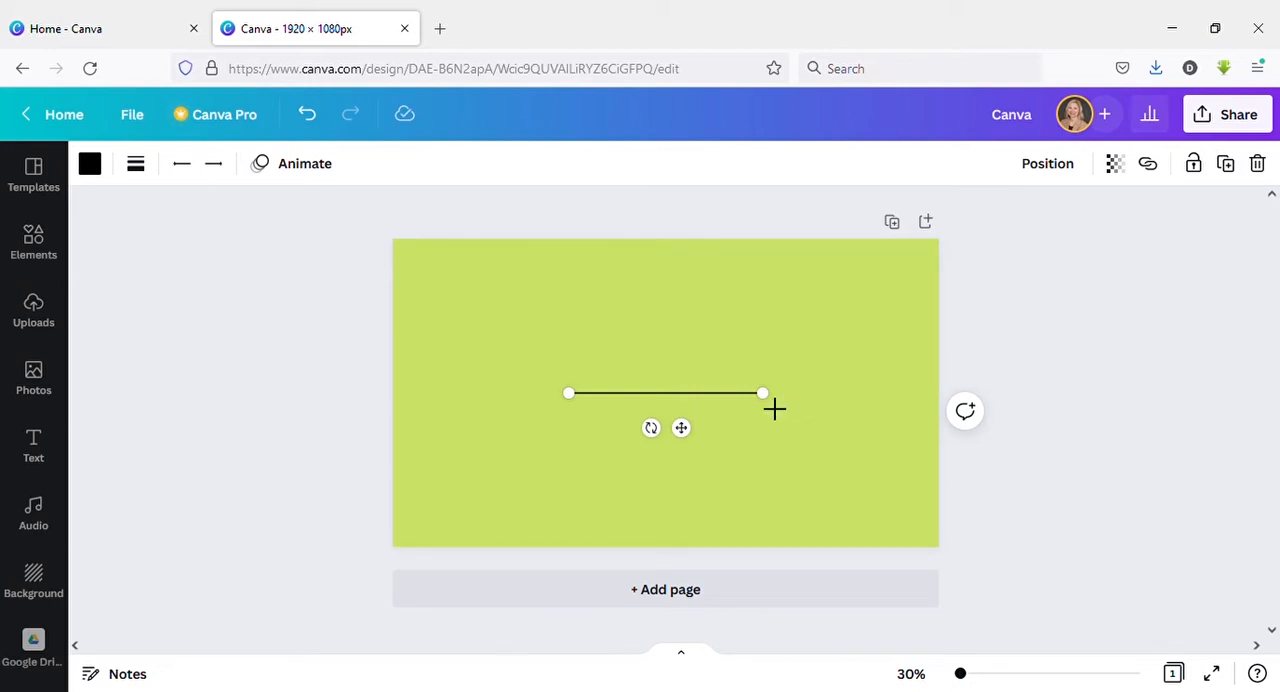
{"action": "mouse_move", "coordinate": [774, 409]}
{"action": "left_mouse_down"}
{"action": "mouse_move", "coordinate": [817, 406]}
{"action": "mouse_move", "coordinate": [668, 389]}
{"action": "mouse_move", "coordinate": [743, 334]}
{"action": "mouse_move", "coordinate": [751, 410]}
{"action": "mouse_move", "coordinate": [771, 411]}
{"action": "left_mouse_up"}
{"action": "left_click", "coordinate": [772, 443]}
{"action": "left_click", "coordinate": [677, 394]}
Recolour the line, trying yellow and dark teal and settling on the near-black from the Mellow Barnyard palette.
{"action": "left_click", "coordinate": [89, 164]}
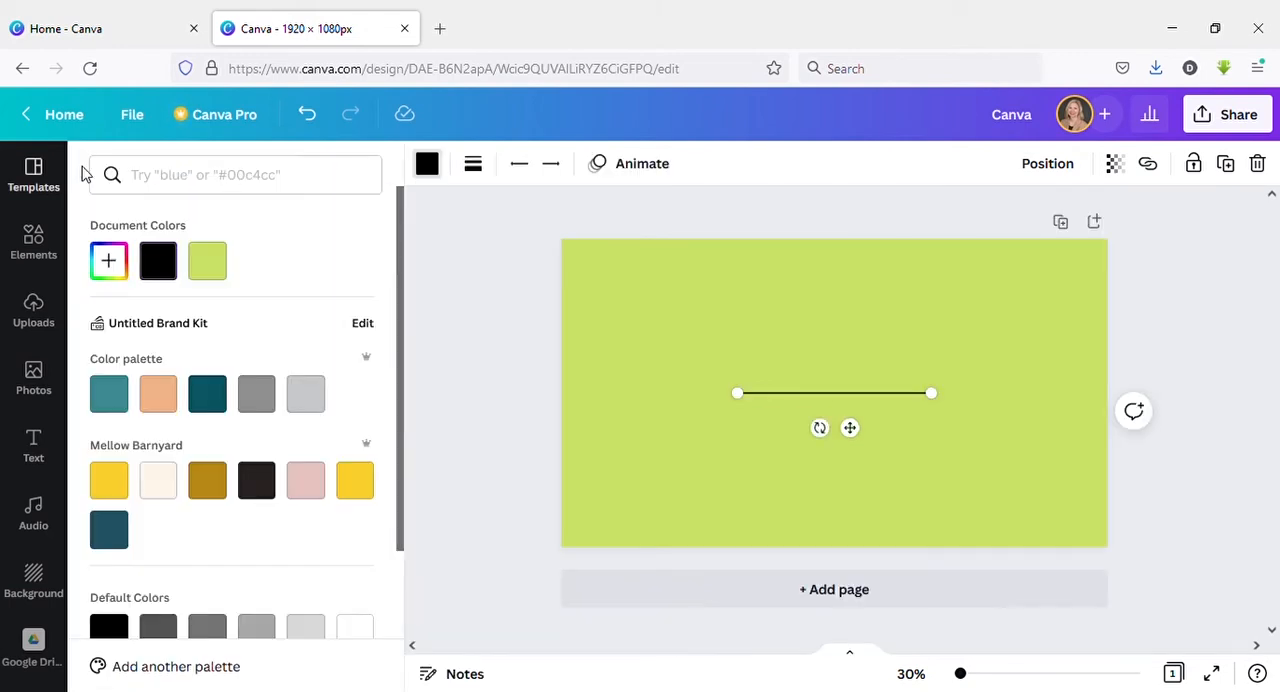
{"action": "left_click", "coordinate": [111, 479]}
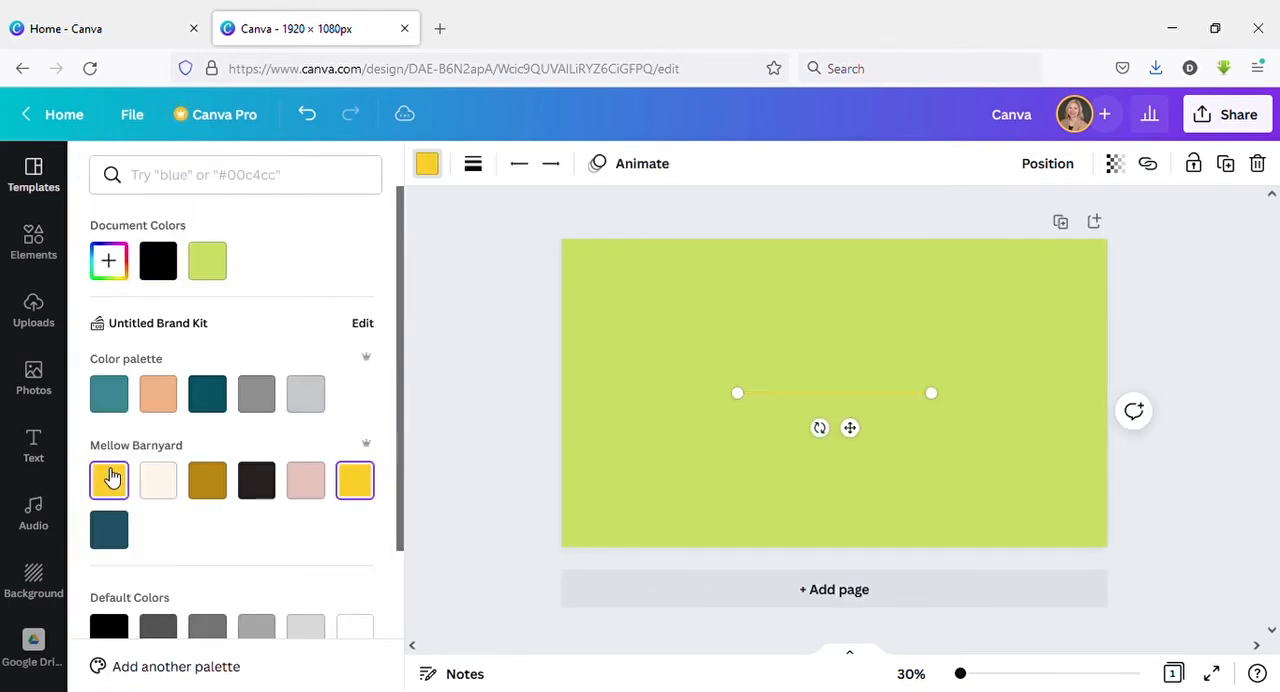
{"action": "left_click", "coordinate": [207, 393]}
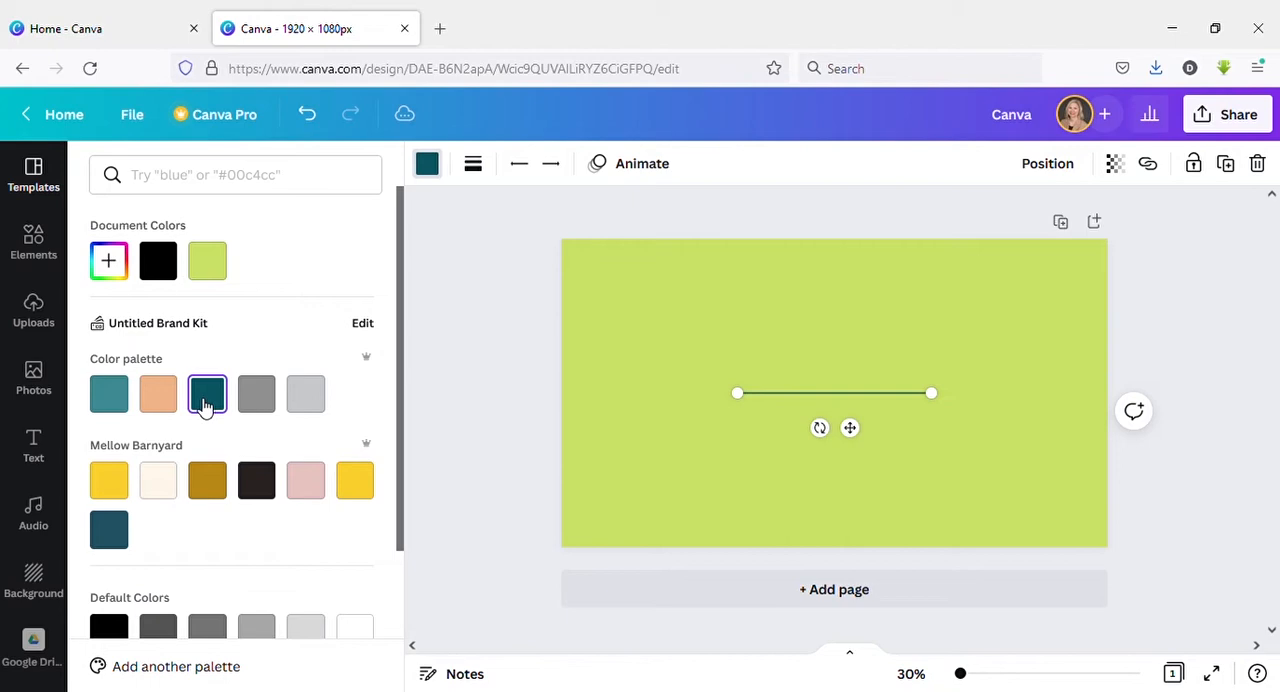
{"action": "left_click", "coordinate": [258, 482]}
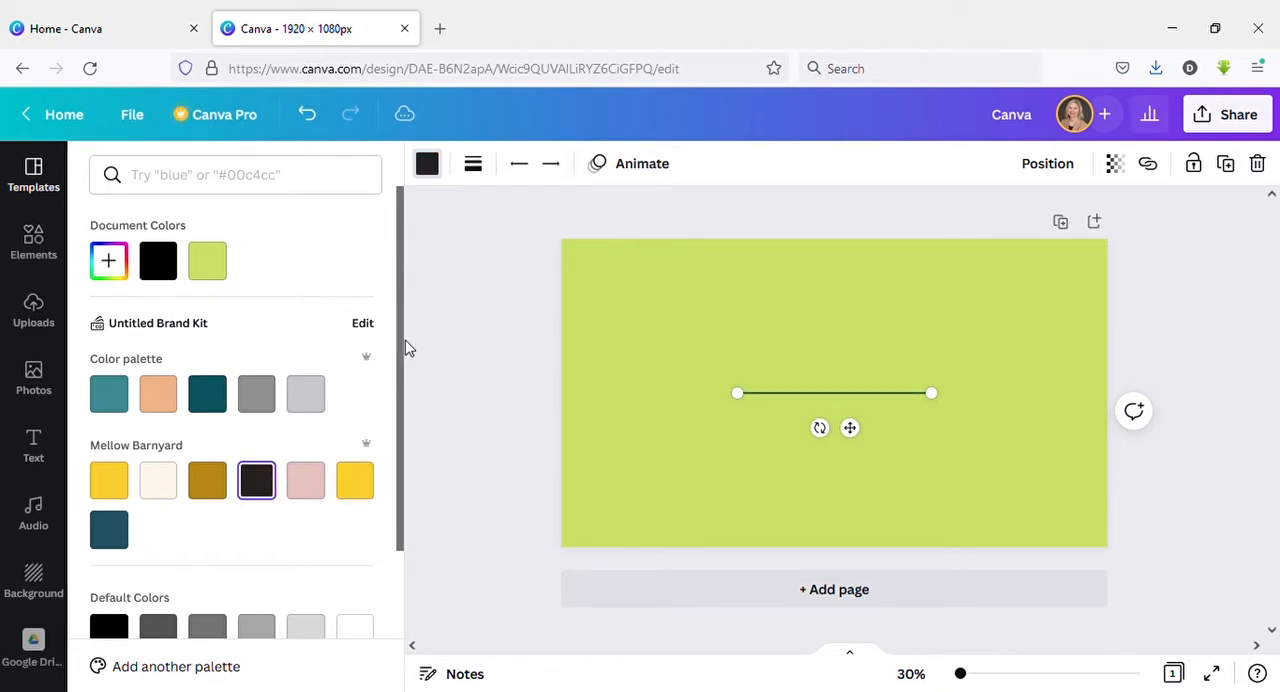
{"action": "left_click", "coordinate": [409, 465]}
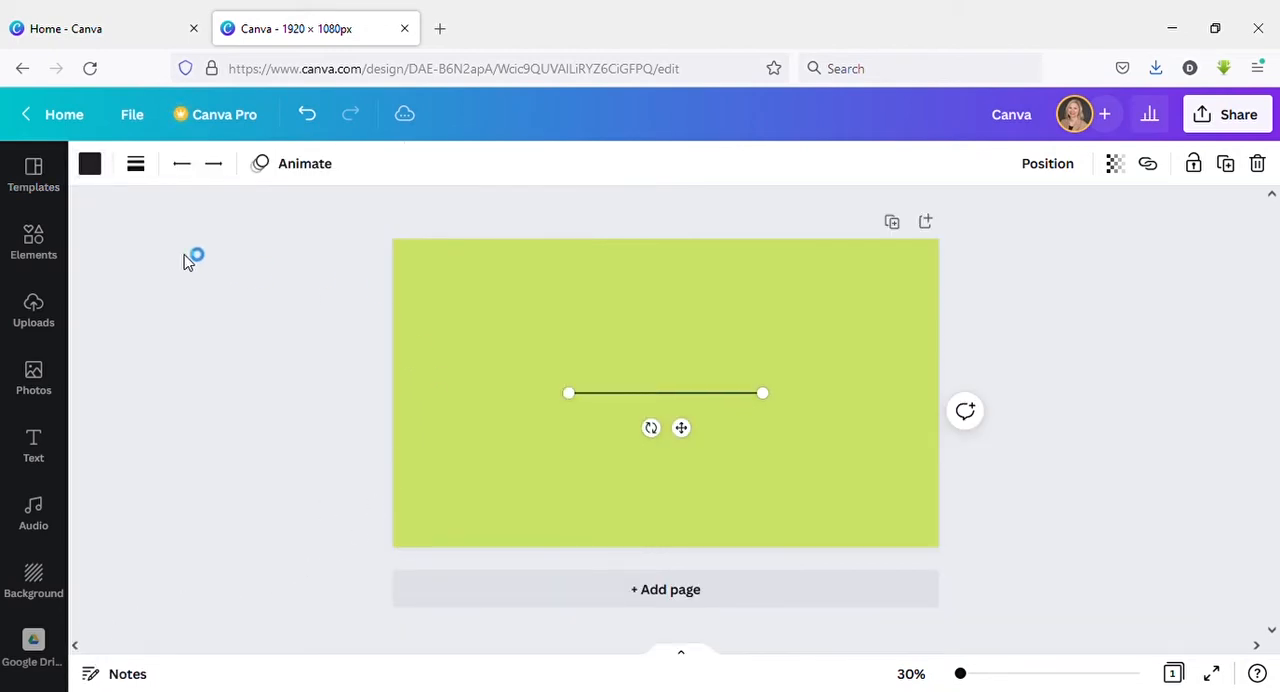
Try the long-dash, short-dash and dotted styles on the line and set it back to solid.
{"action": "left_click", "coordinate": [137, 166]}
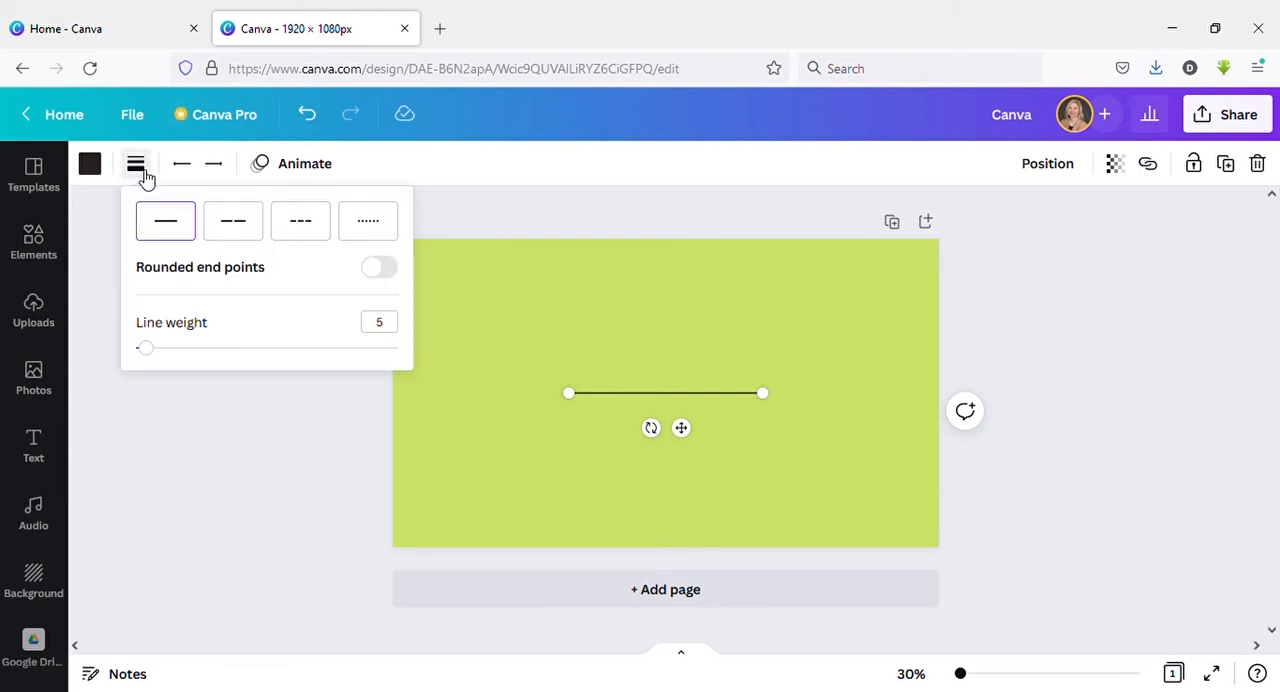
{"action": "left_click", "coordinate": [232, 232]}
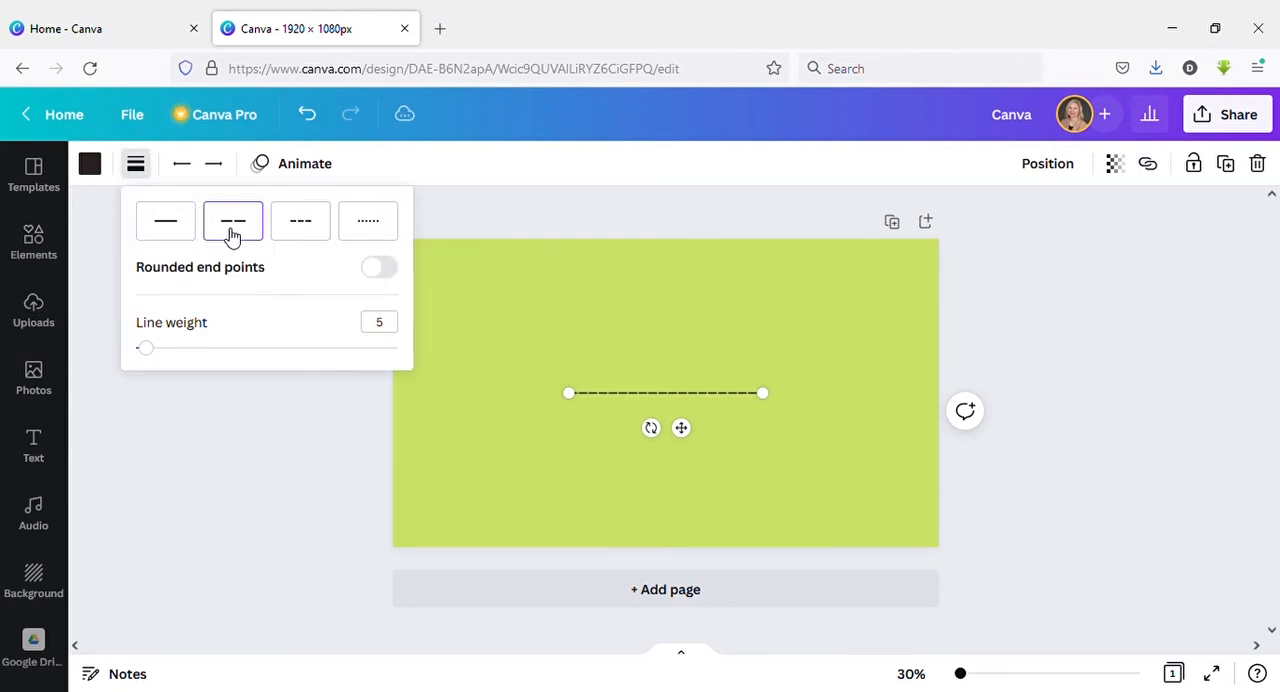
{"action": "left_click", "coordinate": [293, 234]}
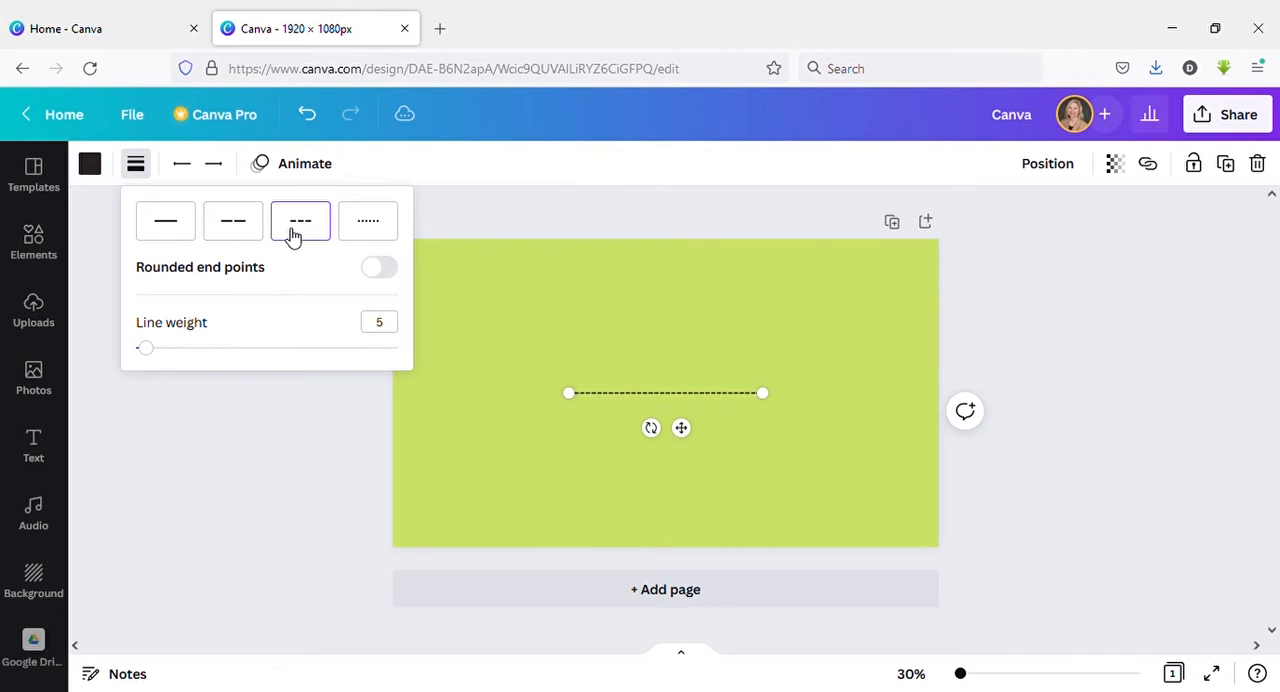
{"action": "left_click", "coordinate": [363, 224]}
{"action": "left_click", "coordinate": [166, 228]}
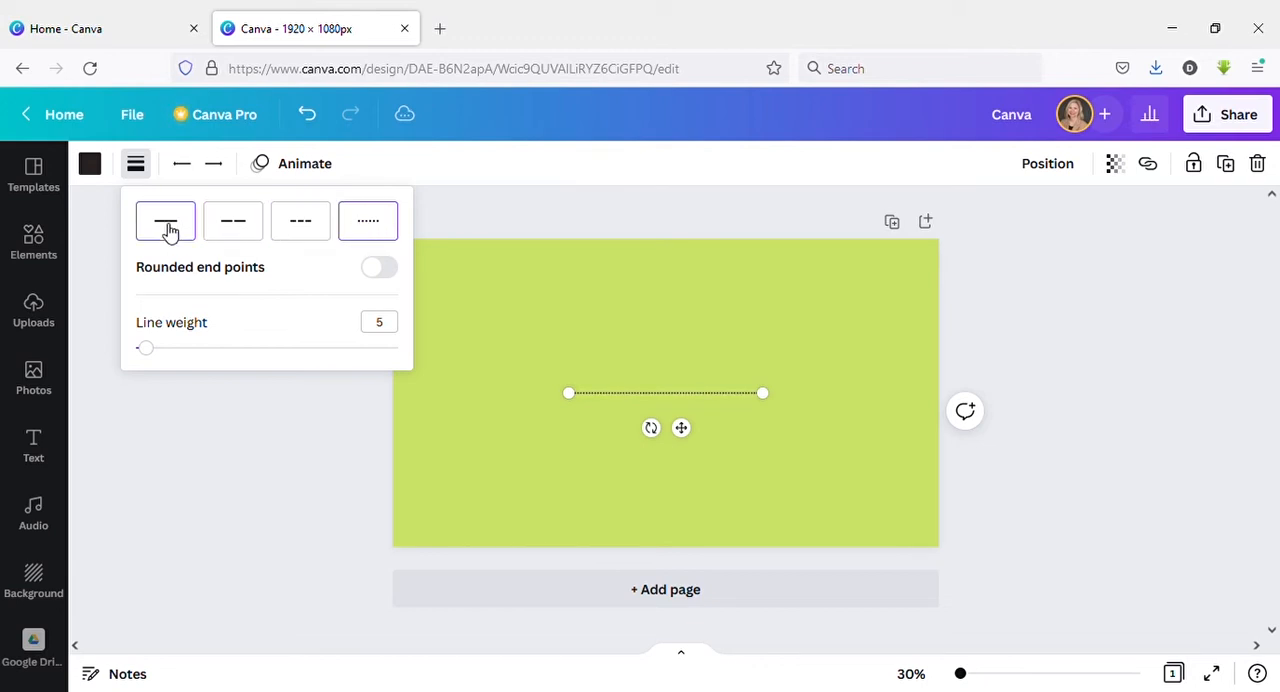
Thicken the line to a weight of 71 and compare its ends with rounded end points on and off.
{"action": "left_click", "coordinate": [398, 278]}
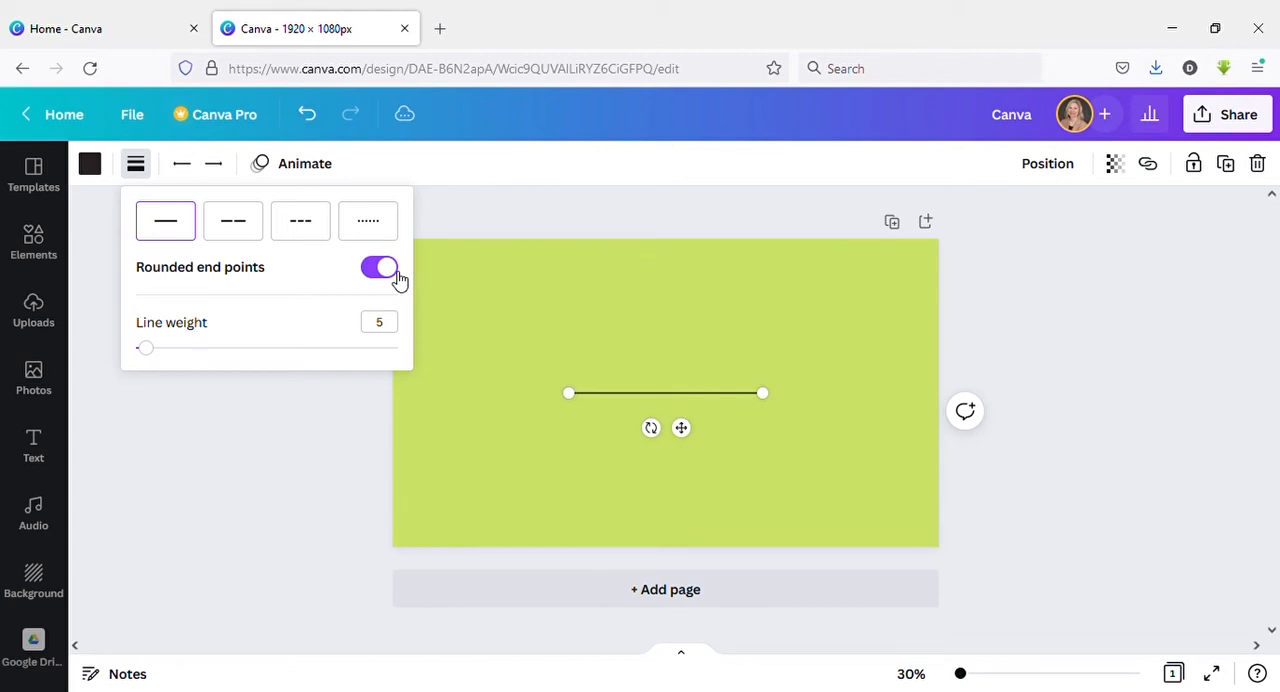
{"action": "left_click", "coordinate": [375, 272]}
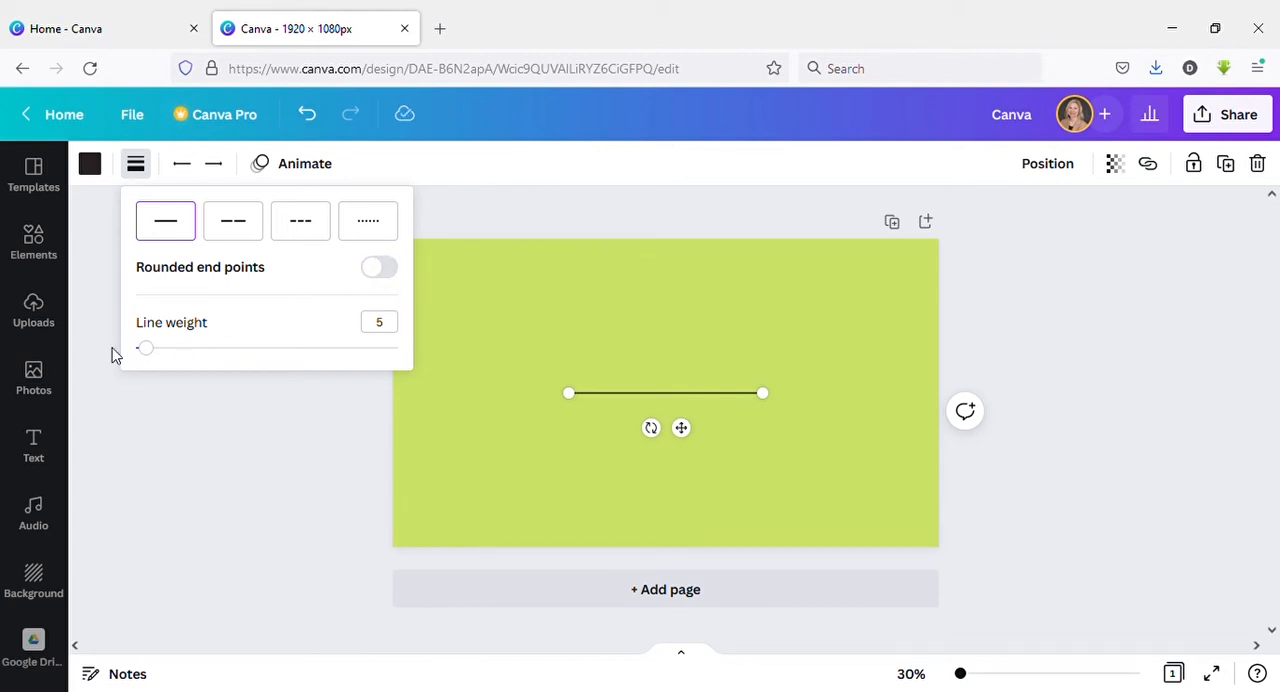
{"action": "left_click_drag", "start_coordinate": [152, 357], "coordinate": [329, 369]}
{"action": "left_click", "coordinate": [386, 270]}
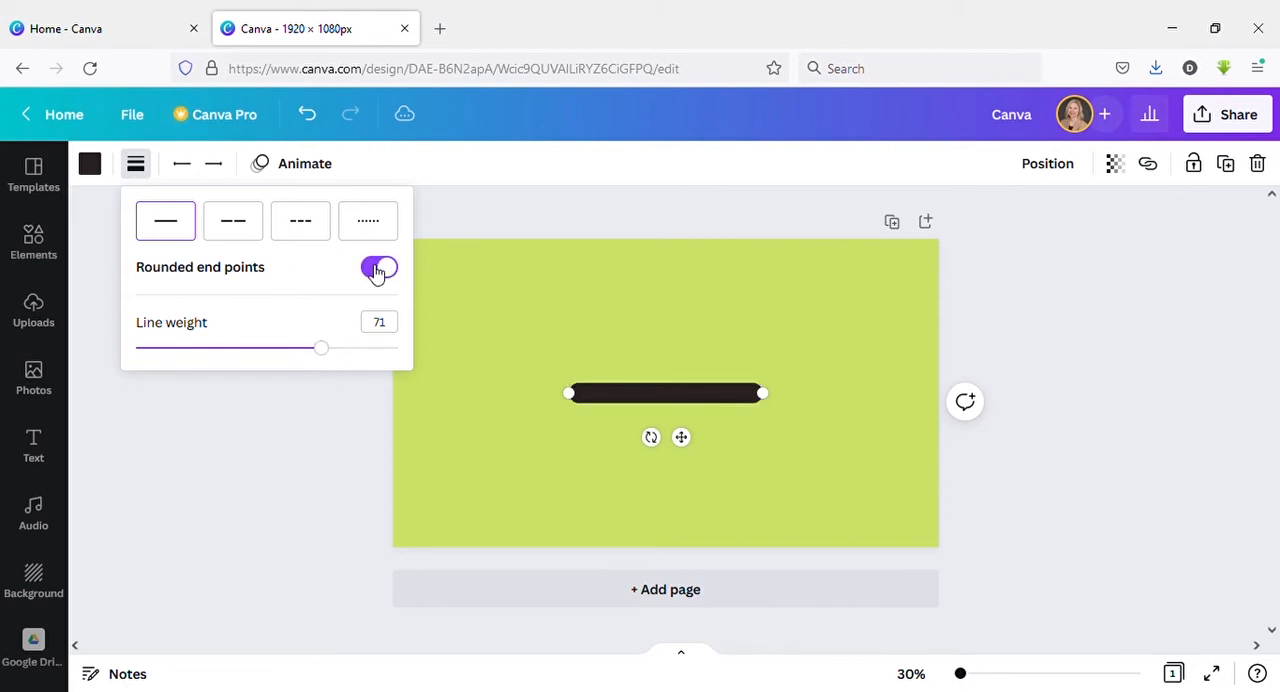
{"action": "left_click", "coordinate": [376, 271]}
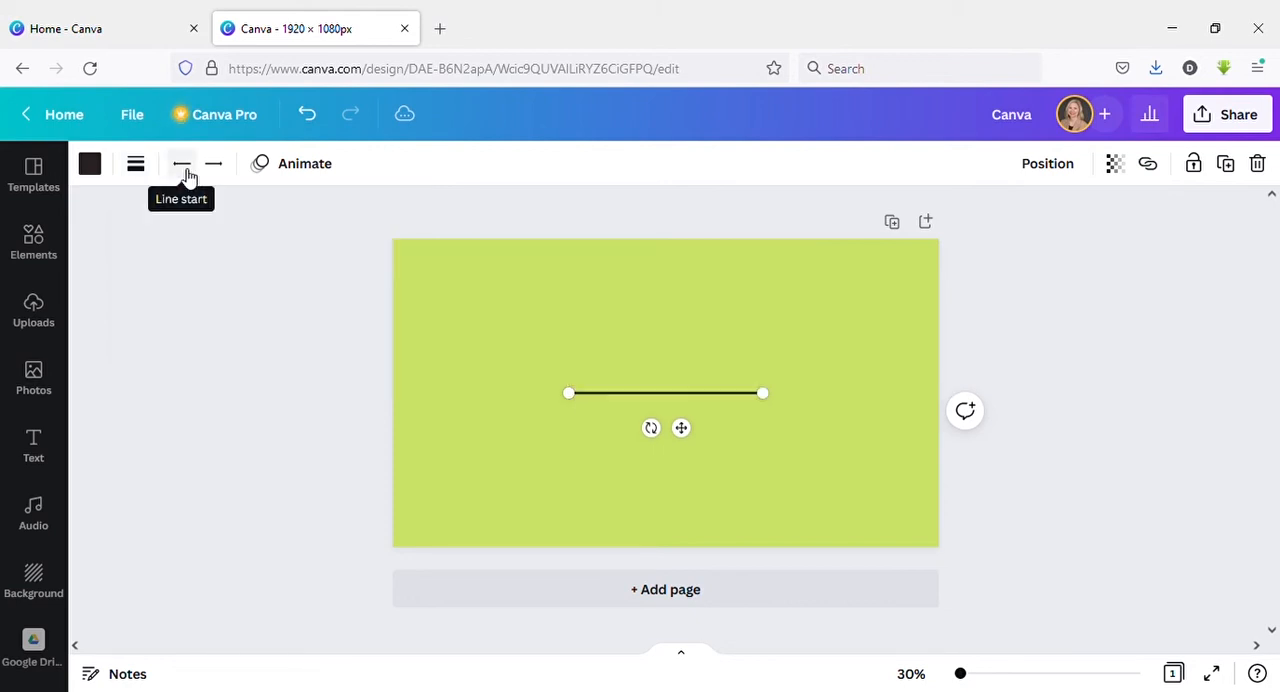
Try the bar, open arrow, filled arrow and open circle line starts, settling on the filled circle.
{"action": "left_click", "coordinate": [184, 170]}
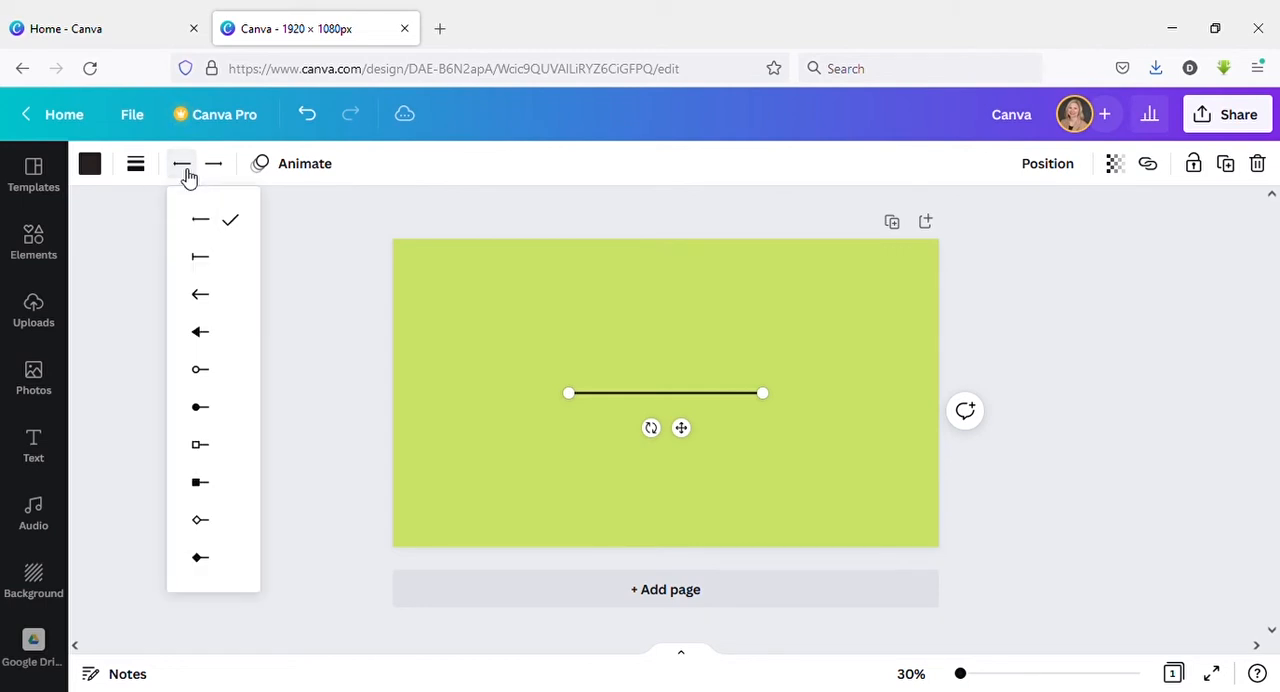
{"action": "left_click", "coordinate": [198, 266]}
{"action": "left_click", "coordinate": [200, 298]}
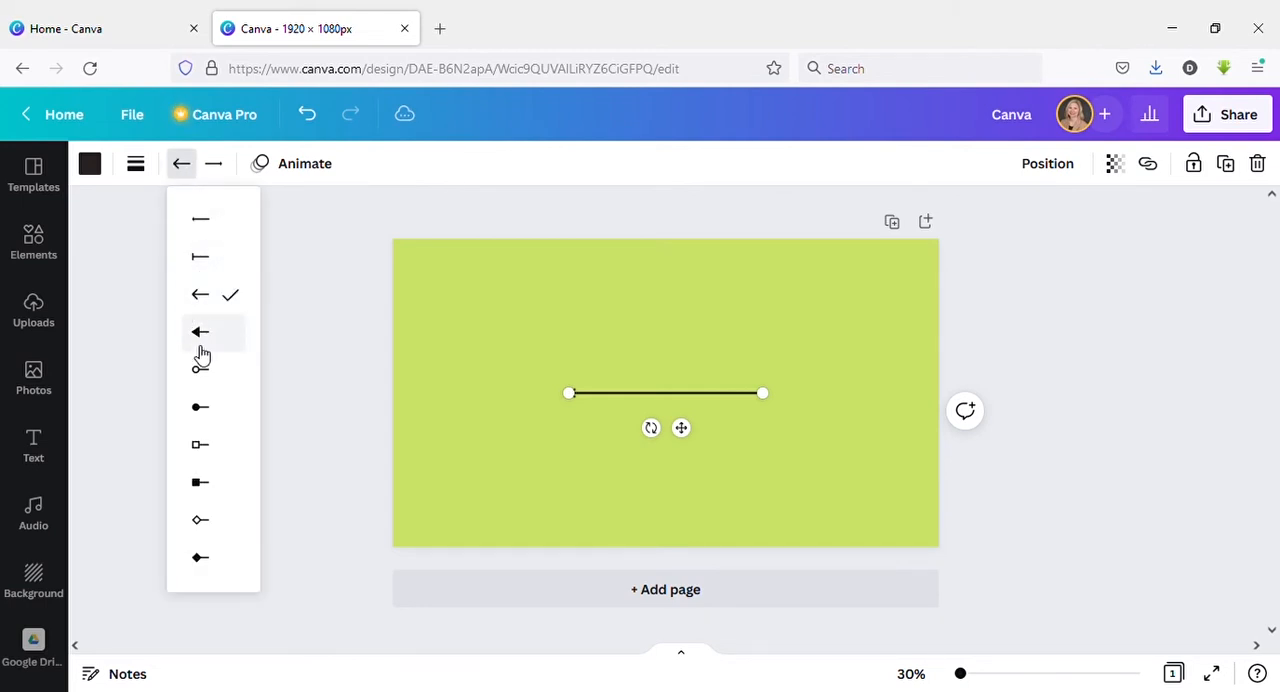
{"action": "left_click", "coordinate": [200, 340]}
{"action": "left_click", "coordinate": [200, 372]}
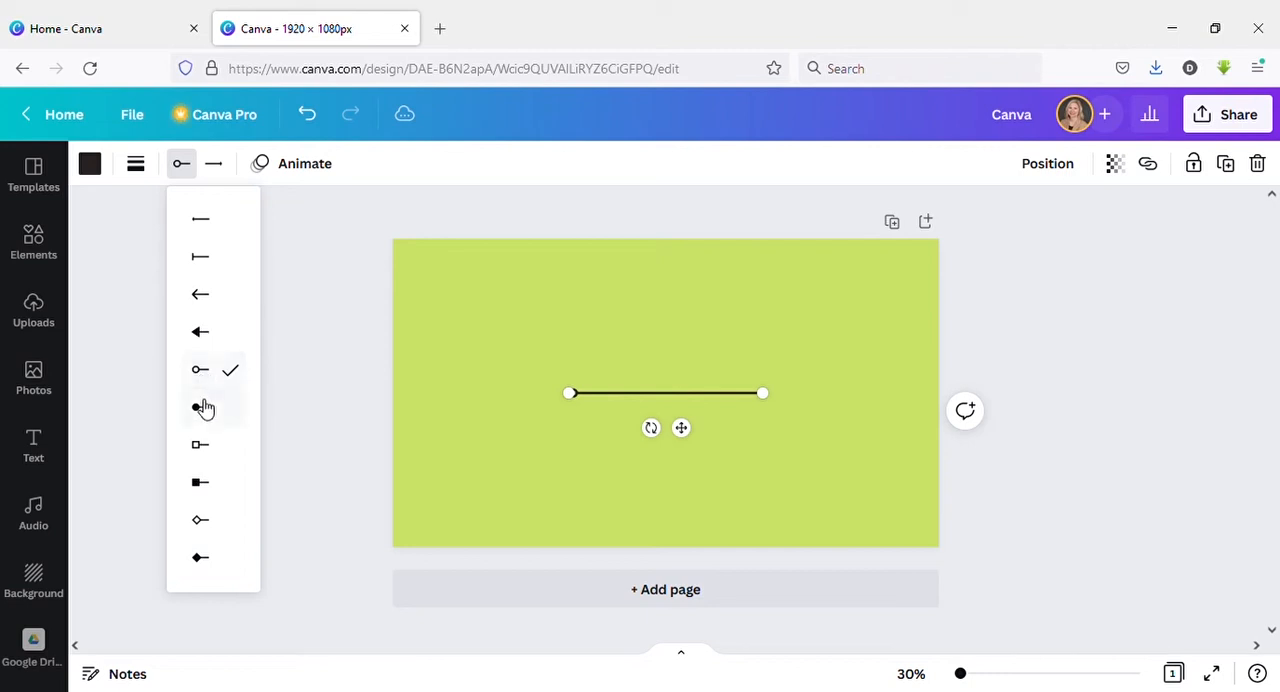
{"action": "left_click", "coordinate": [203, 407]}
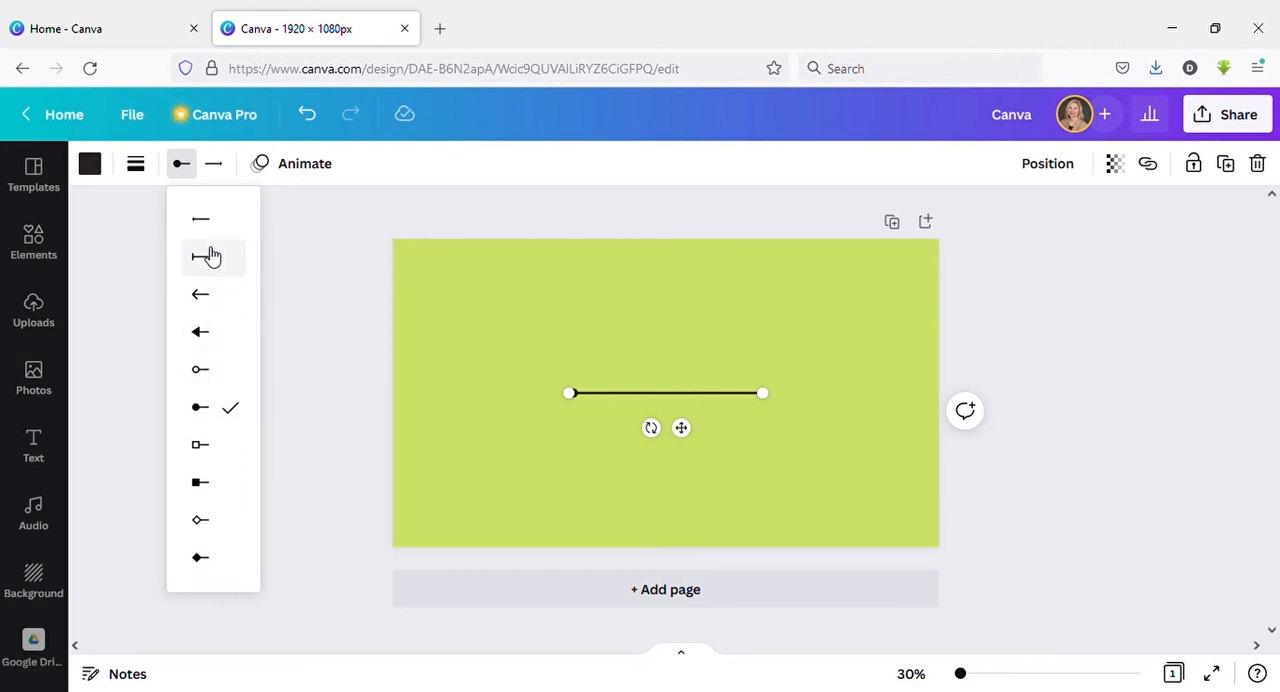
Try the open arrow on the line's end and settle on the filled triangular arrowhead.
{"action": "left_click", "coordinate": [216, 166]}
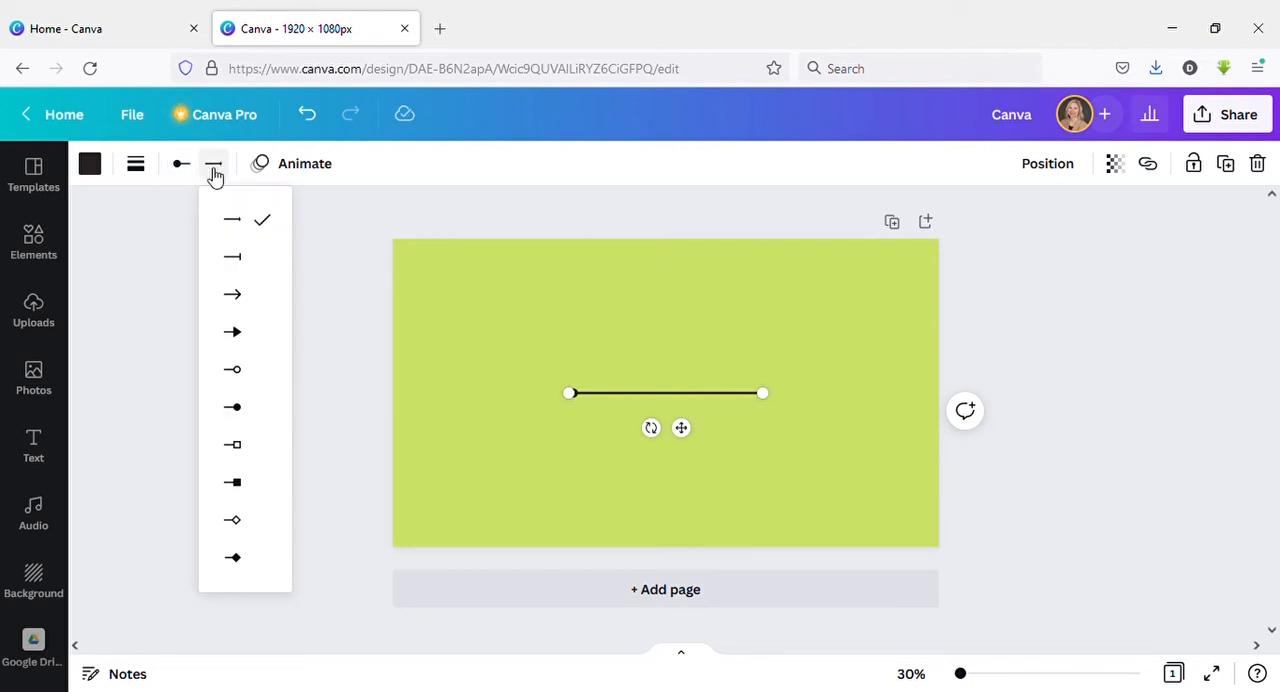
{"action": "left_click", "coordinate": [239, 299]}
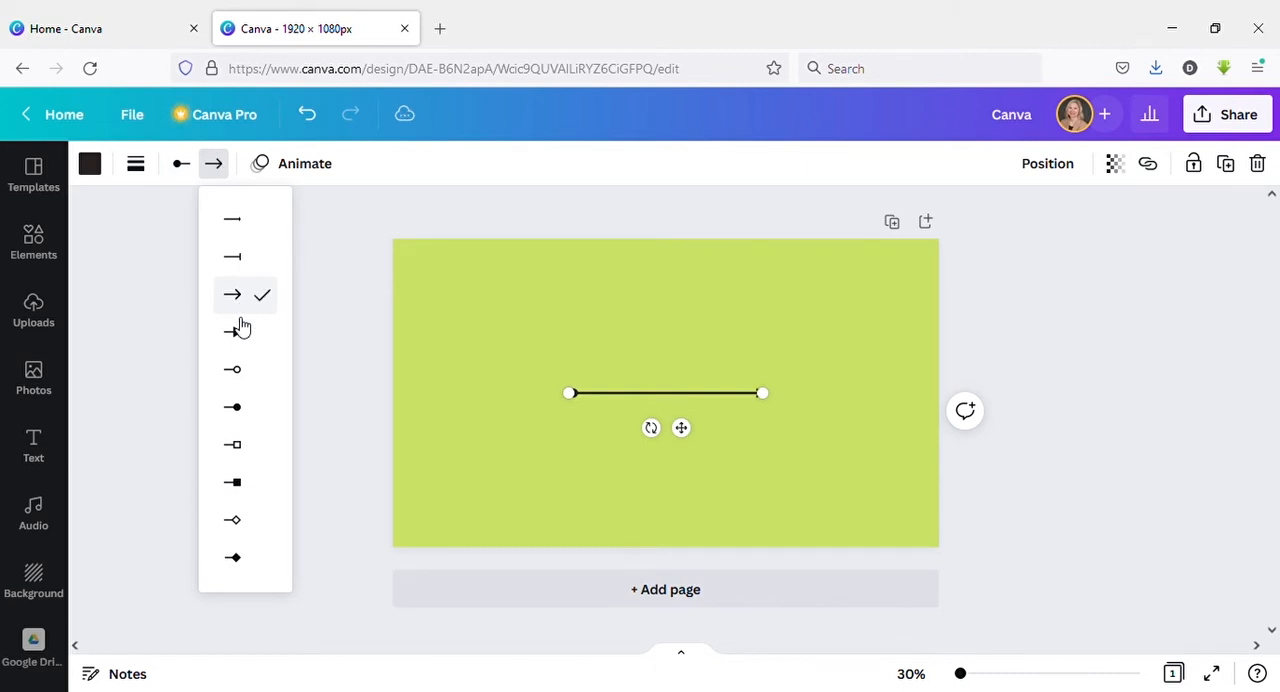
{"action": "left_click", "coordinate": [241, 340]}
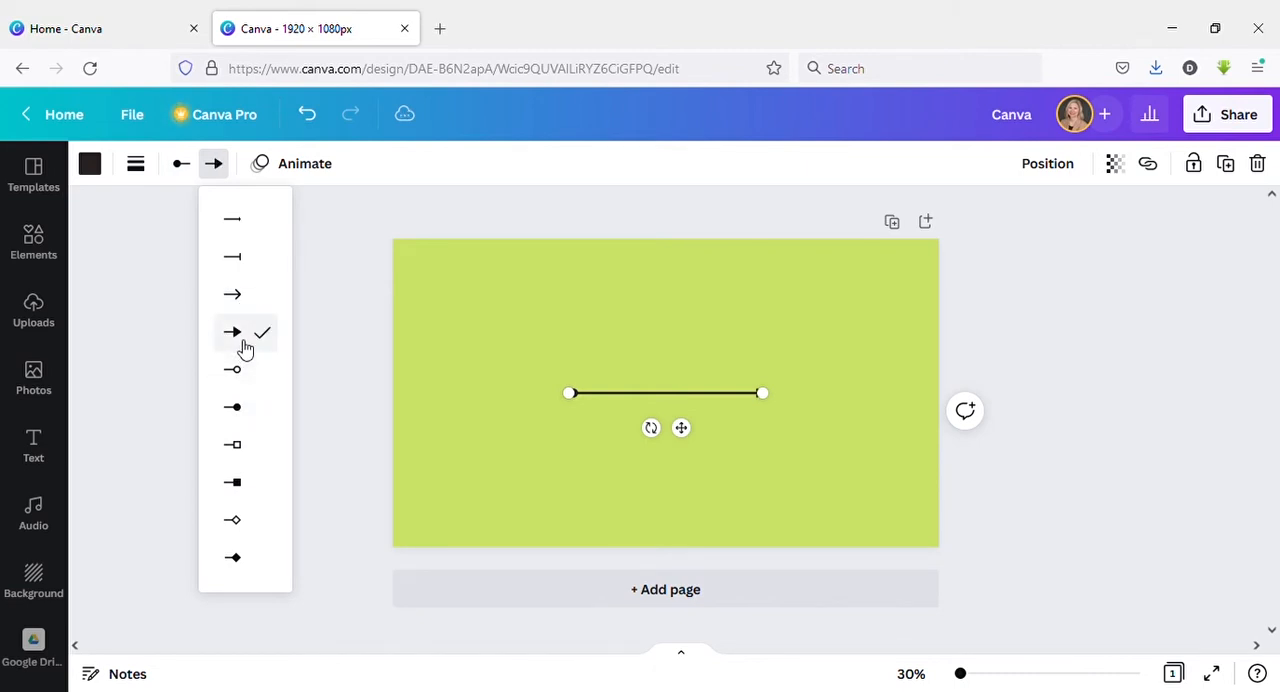
{"action": "left_click", "coordinate": [325, 230]}
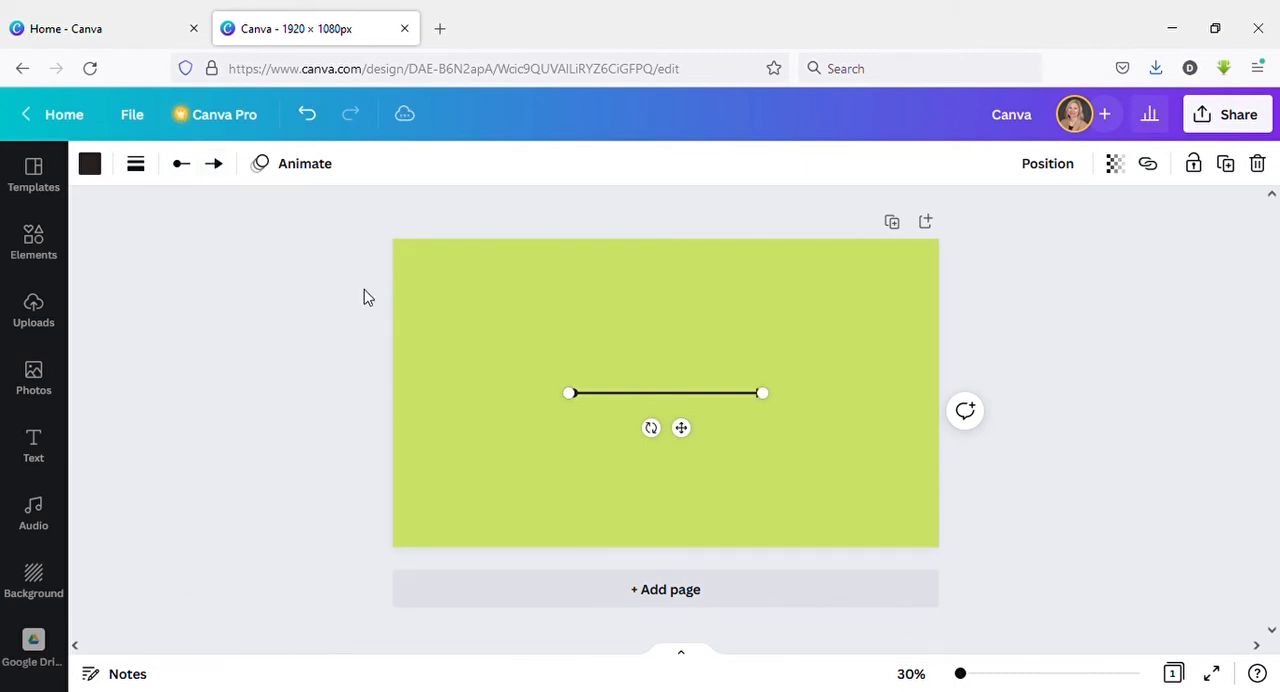
Try the Pan, Rise and Stomp element animations on the line and switch to Fade.
{"action": "left_click", "coordinate": [280, 172]}
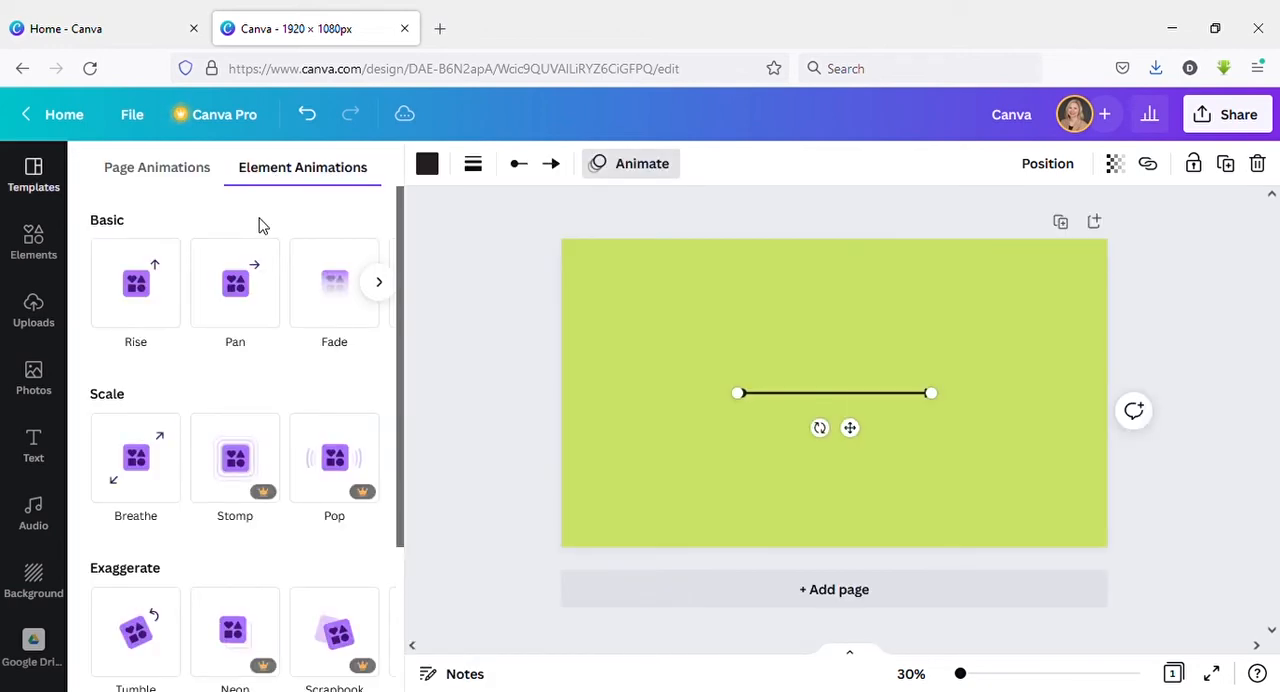
{"action": "left_click", "coordinate": [249, 297]}
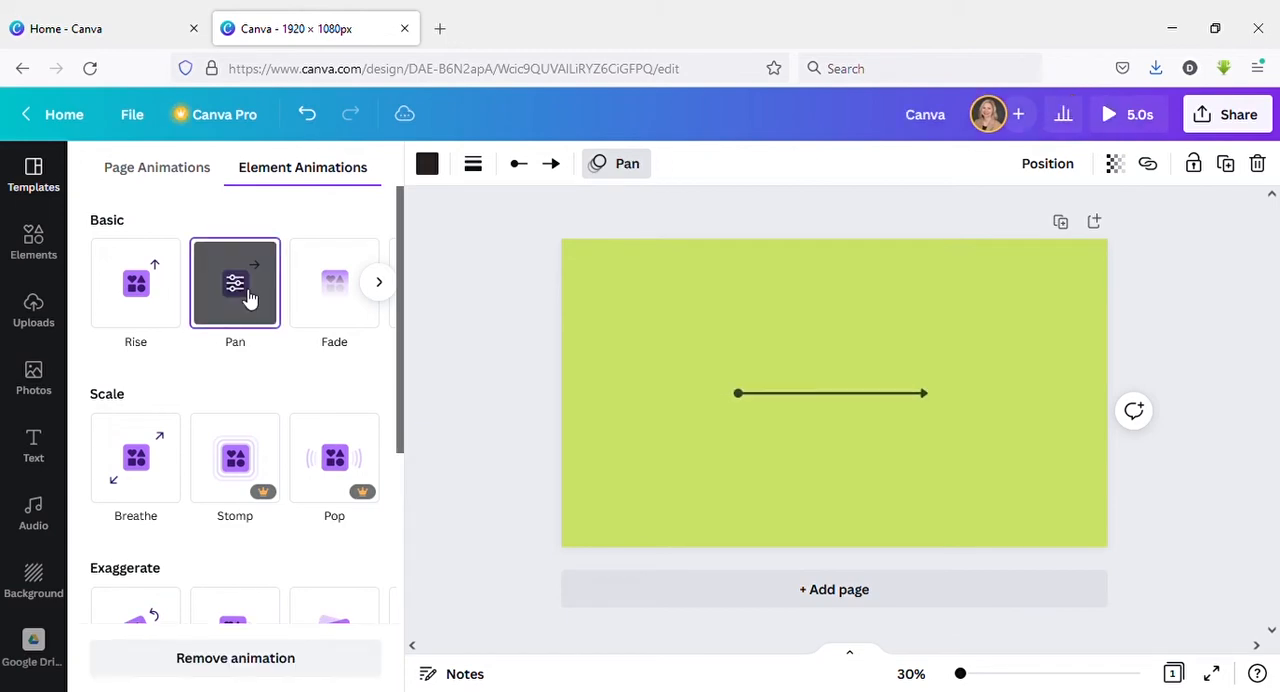
{"action": "left_click", "coordinate": [165, 300]}
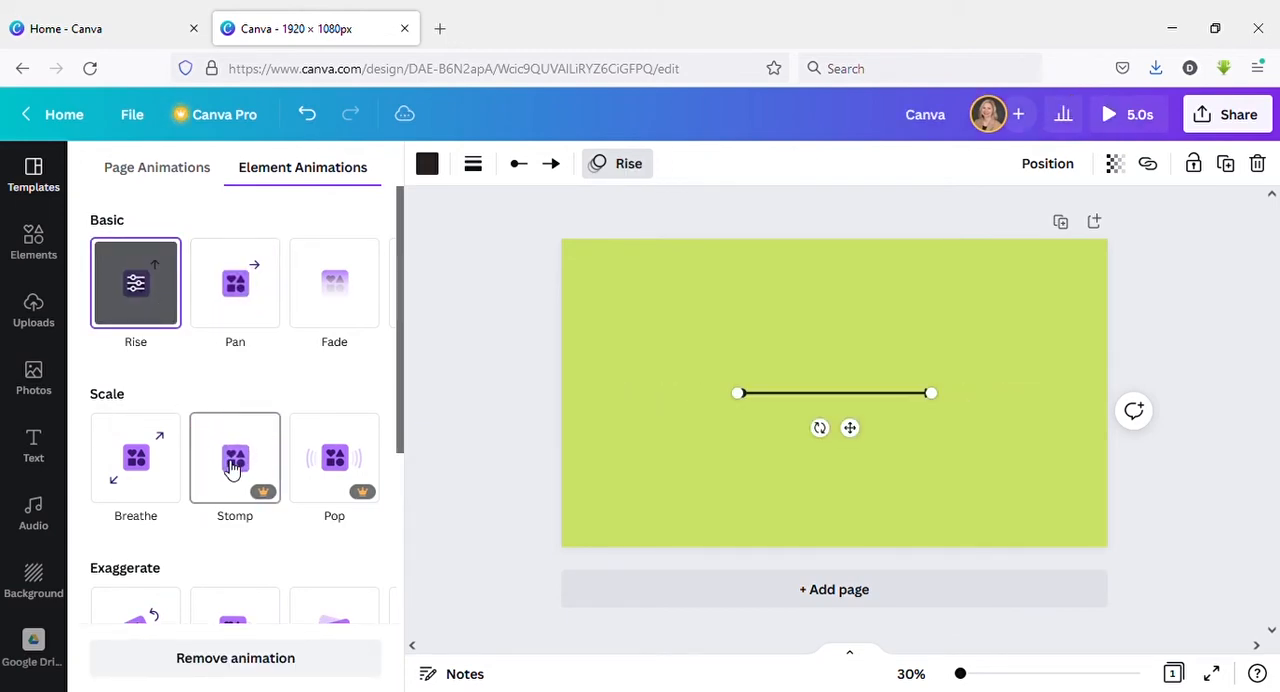
{"action": "left_click", "coordinate": [233, 468]}
{"action": "left_click", "coordinate": [342, 301]}
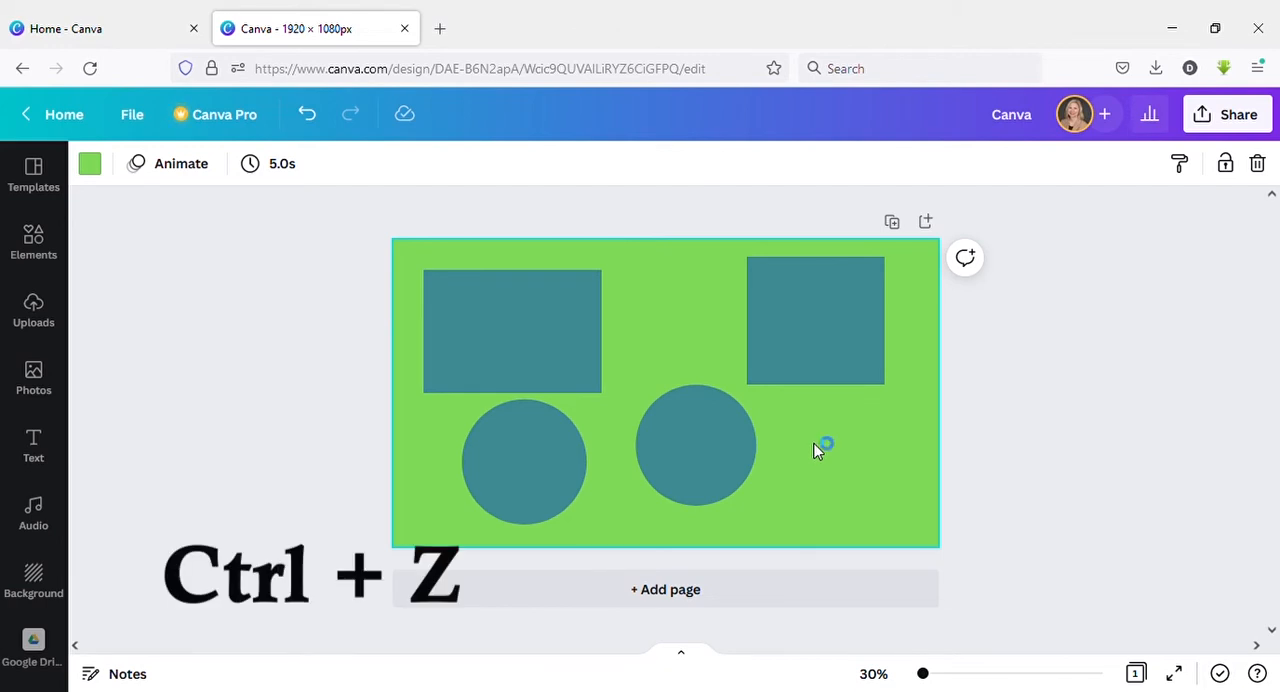
Undo the recent changes one by one until both teal circles are gone and only the two rectangles remain.
{"action": "key", "text": "ctrl+z"}
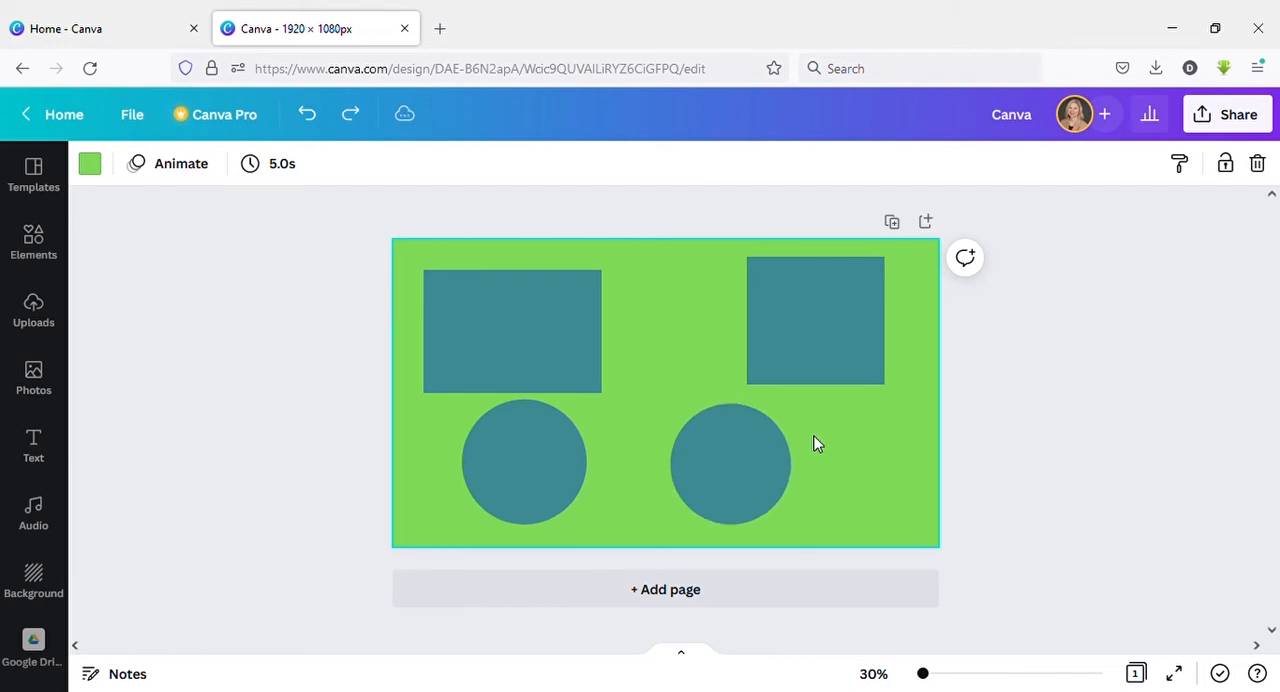
{"action": "key", "text": "ctrl+z"}
{"action": "key", "text": "ctrl+z"}
{"action": "key", "text": "ctrl+z"}
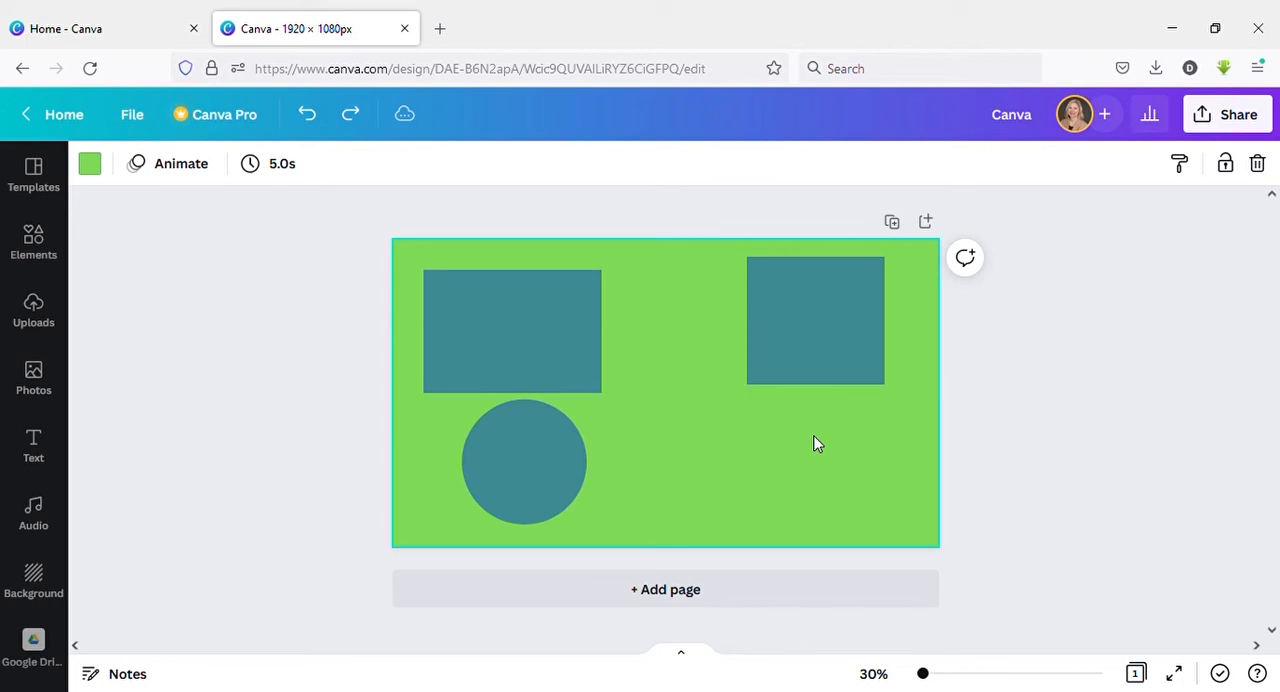
{"action": "key", "text": "ctrl+z"}
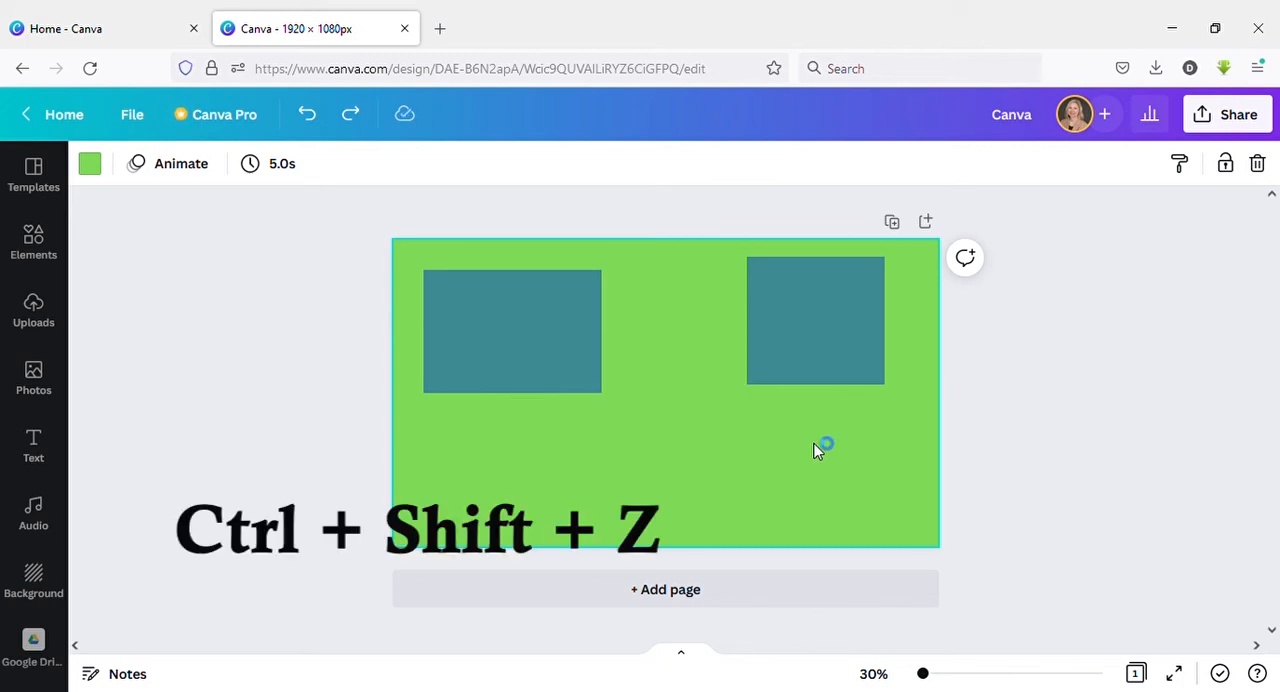
Redo the undone changes to restore the teal circle and its smaller size and position below the rectangles.
{"action": "key", "text": "ctrl+shift+z"}
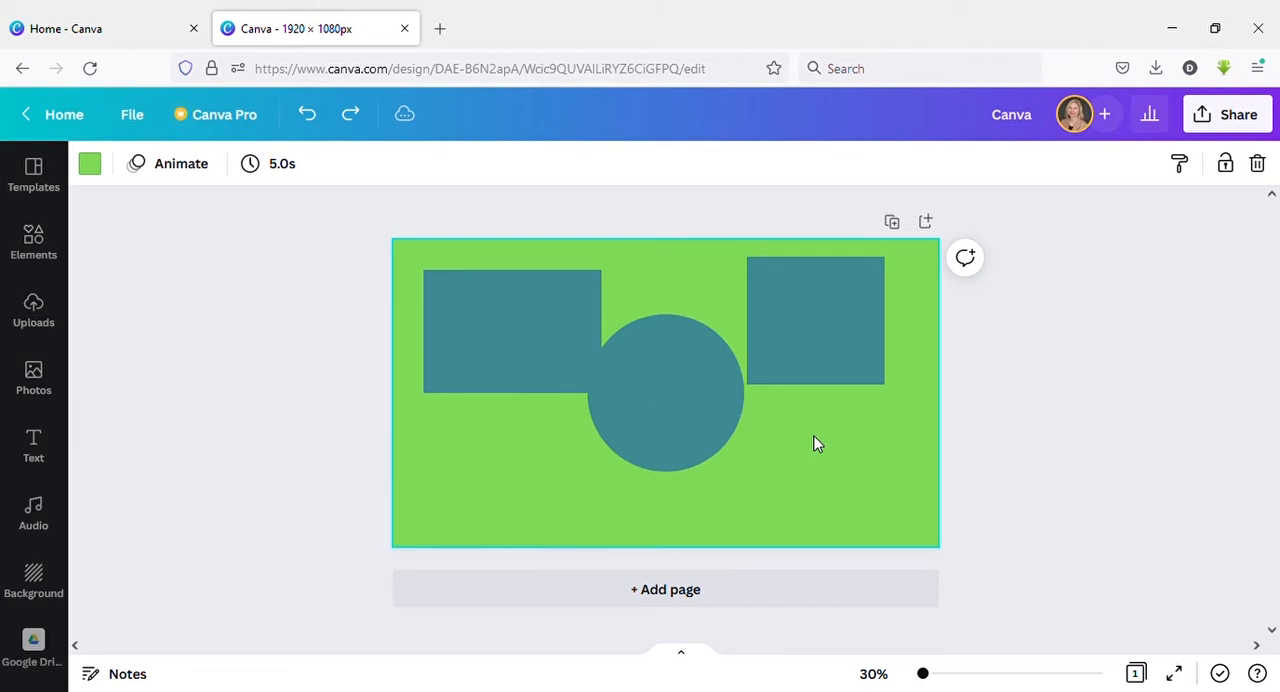
{"action": "key", "text": "ctrl+shift+z"}
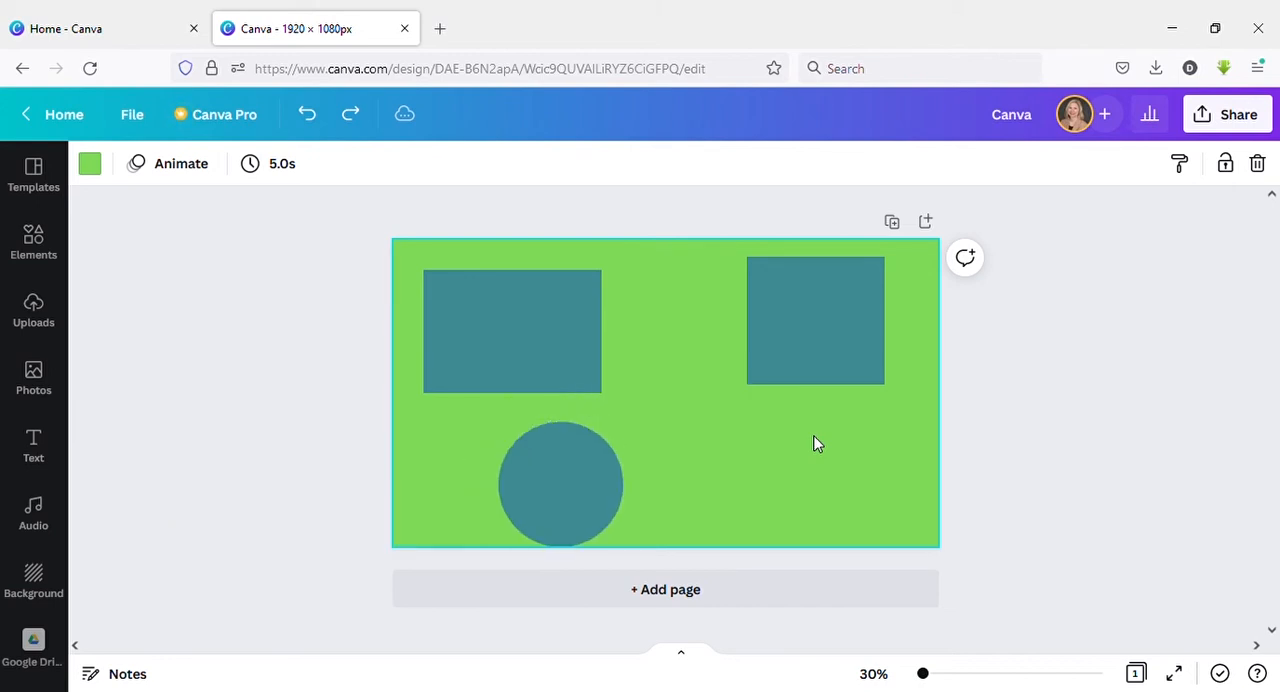
{"action": "key", "text": "ctrl+shift+z"}
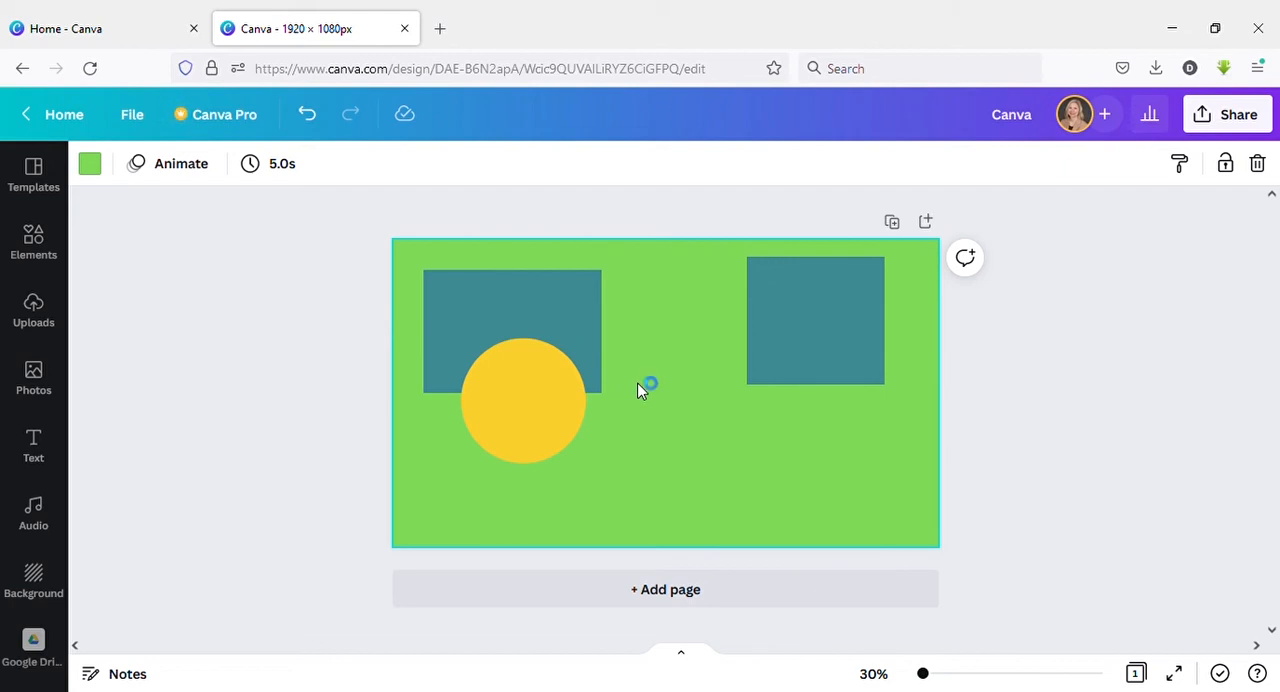
Send the yellow circle one layer backward behind the overlapping teal rectangle and bring it forward again.
{"action": "left_click", "coordinate": [542, 395]}
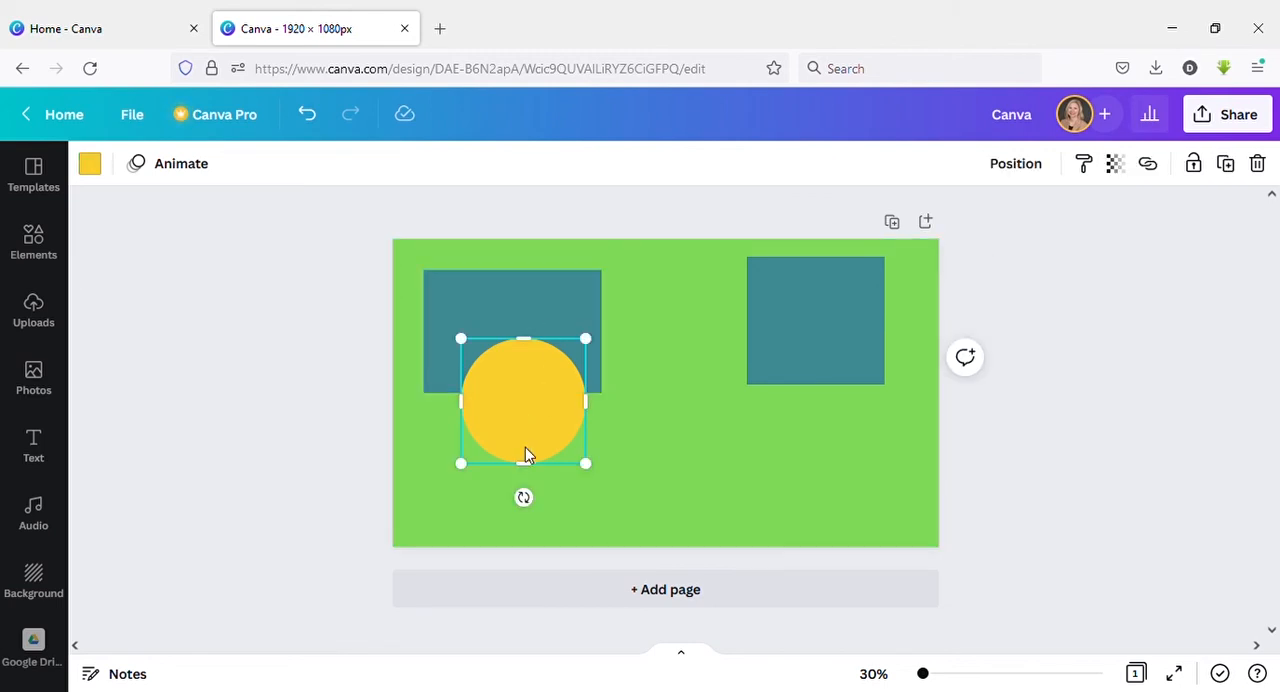
{"action": "left_click", "coordinate": [526, 288]}
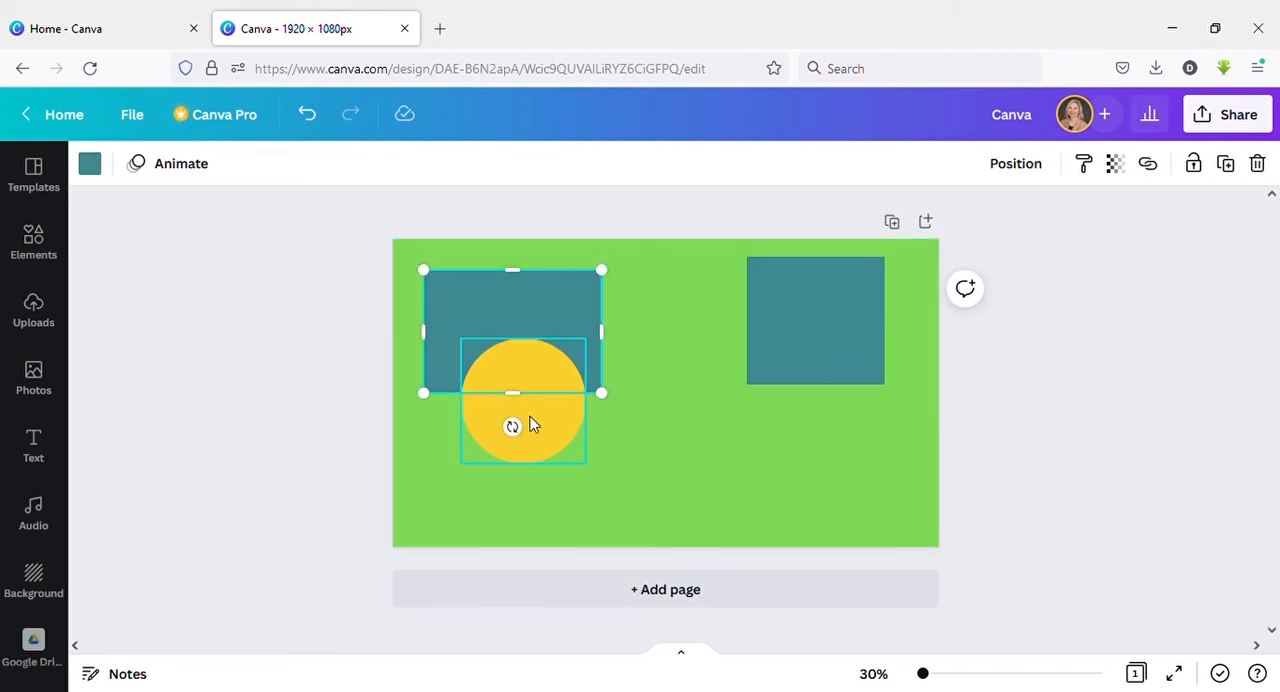
{"action": "left_click", "coordinate": [530, 451]}
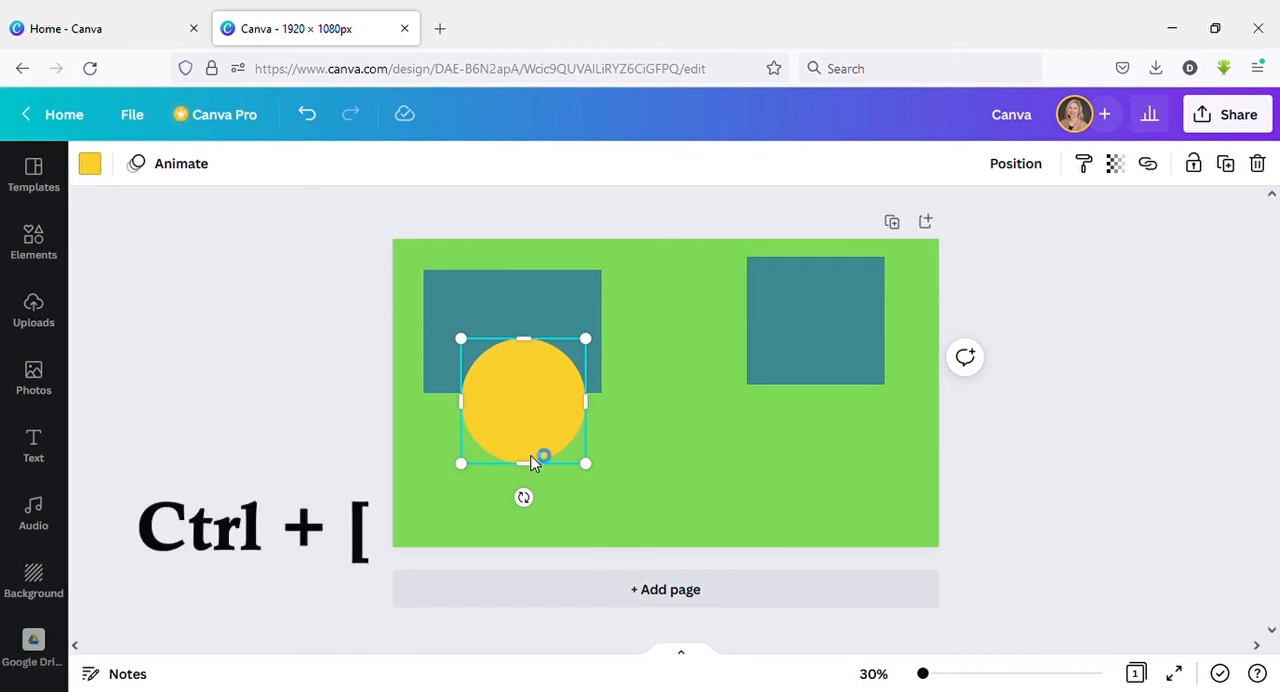
{"action": "left_click", "coordinate": [660, 432]}
{"action": "left_click", "coordinate": [563, 440]}
{"action": "key", "text": "ctrl+bracketleft"}
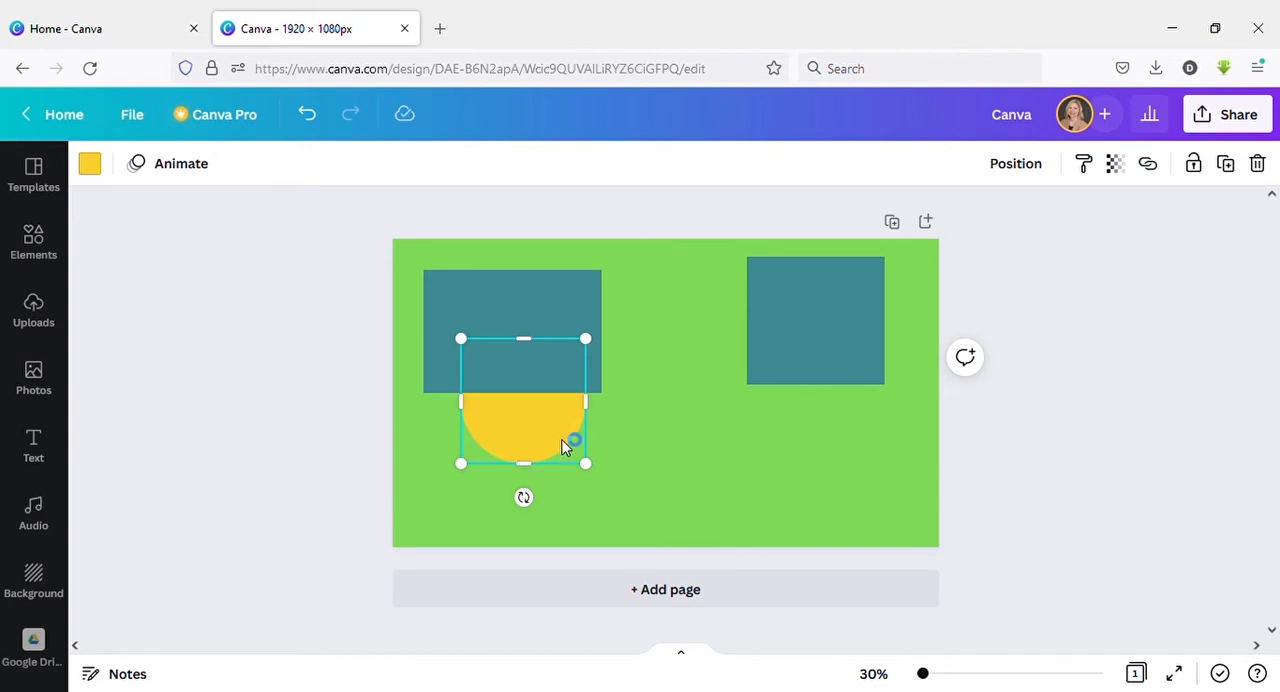
{"action": "key", "text": "ctrl+bracketright"}
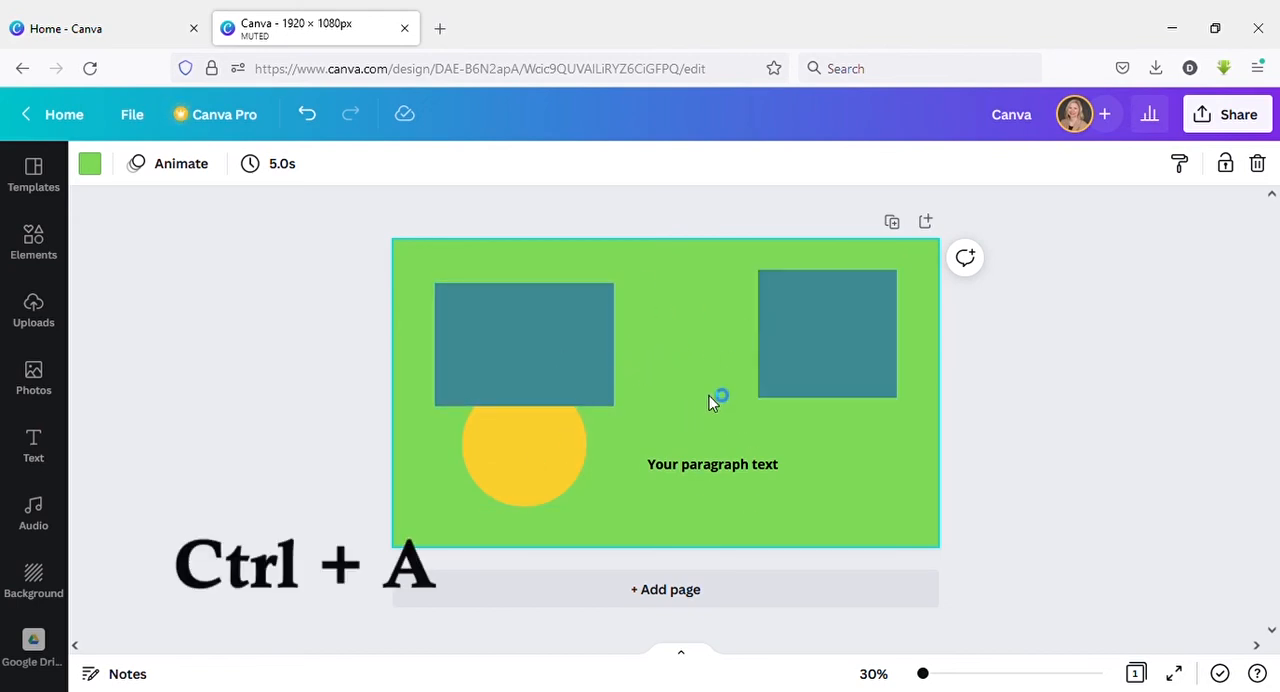
Select all shapes and text on the page and move them together slightly.
{"action": "key", "text": "ctrl+a"}
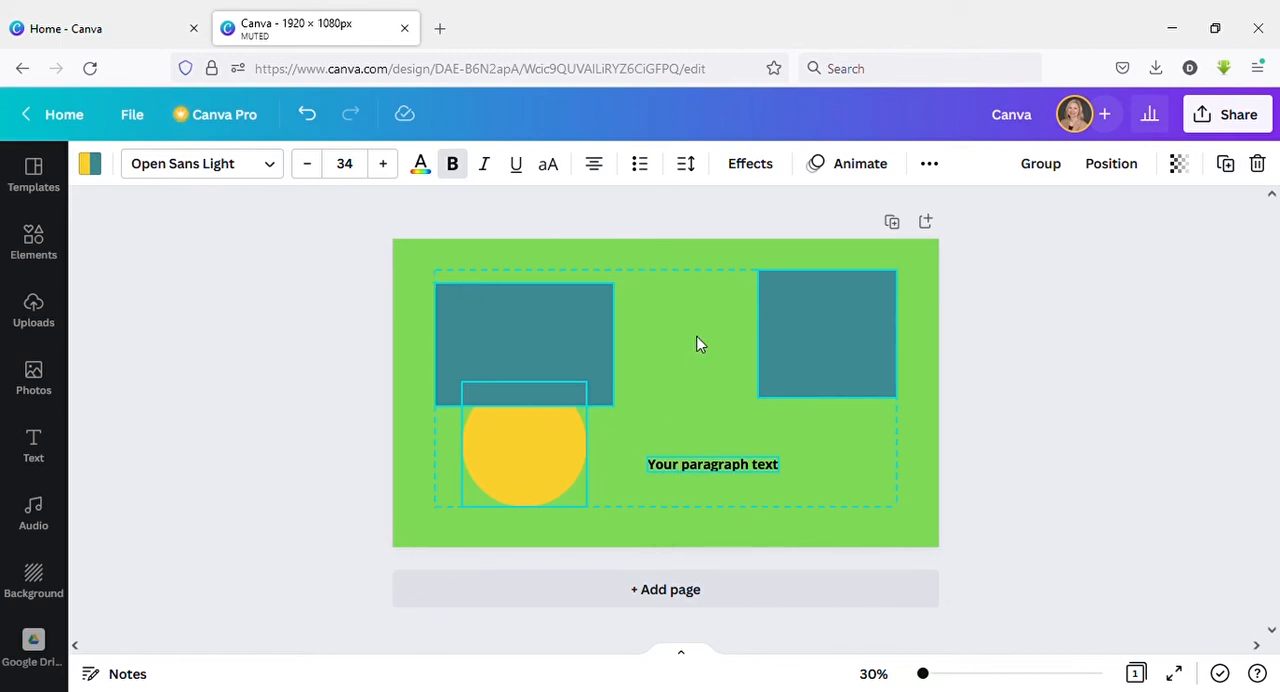
{"action": "mouse_move", "coordinate": [697, 343]}
{"action": "left_mouse_down"}
{"action": "mouse_move", "coordinate": [677, 340]}
{"action": "mouse_move", "coordinate": [714, 331]}
{"action": "mouse_move", "coordinate": [703, 347]}
{"action": "left_mouse_up"}
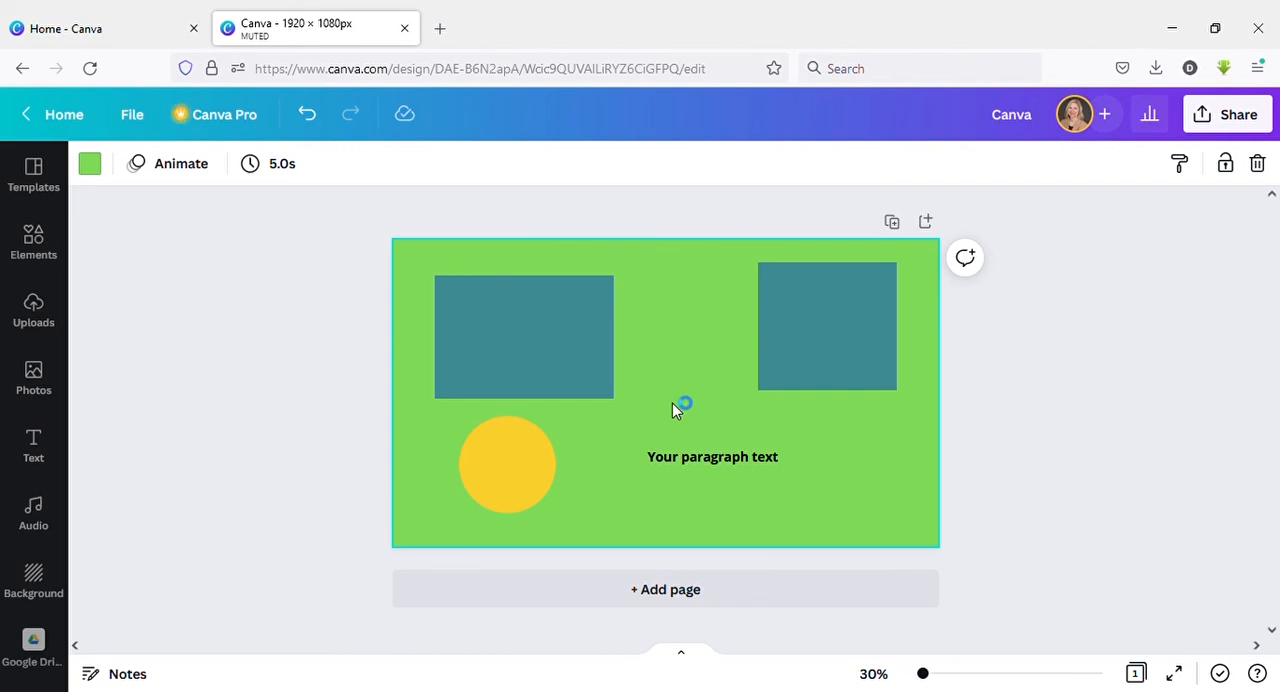
Select both teal rectangles together, shift them slightly down and group them.
{"action": "left_click", "coordinate": [576, 302]}
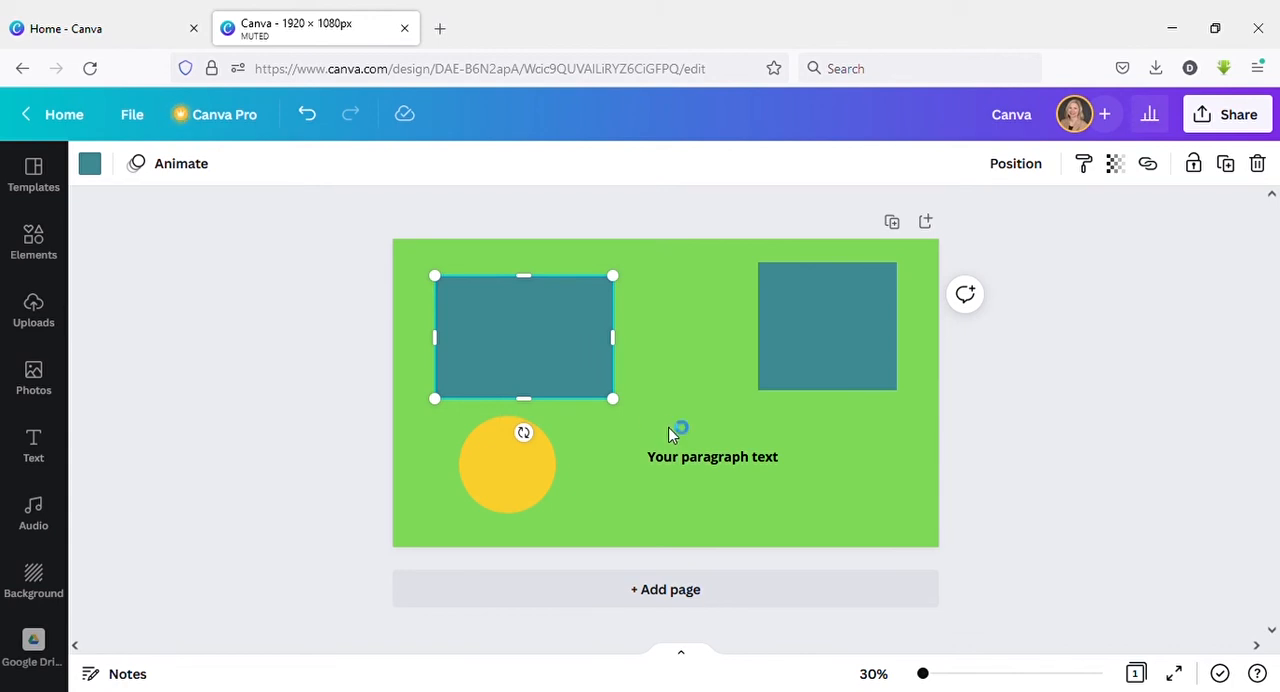
{"action": "left_click", "coordinate": [815, 345], "text": "shift"}
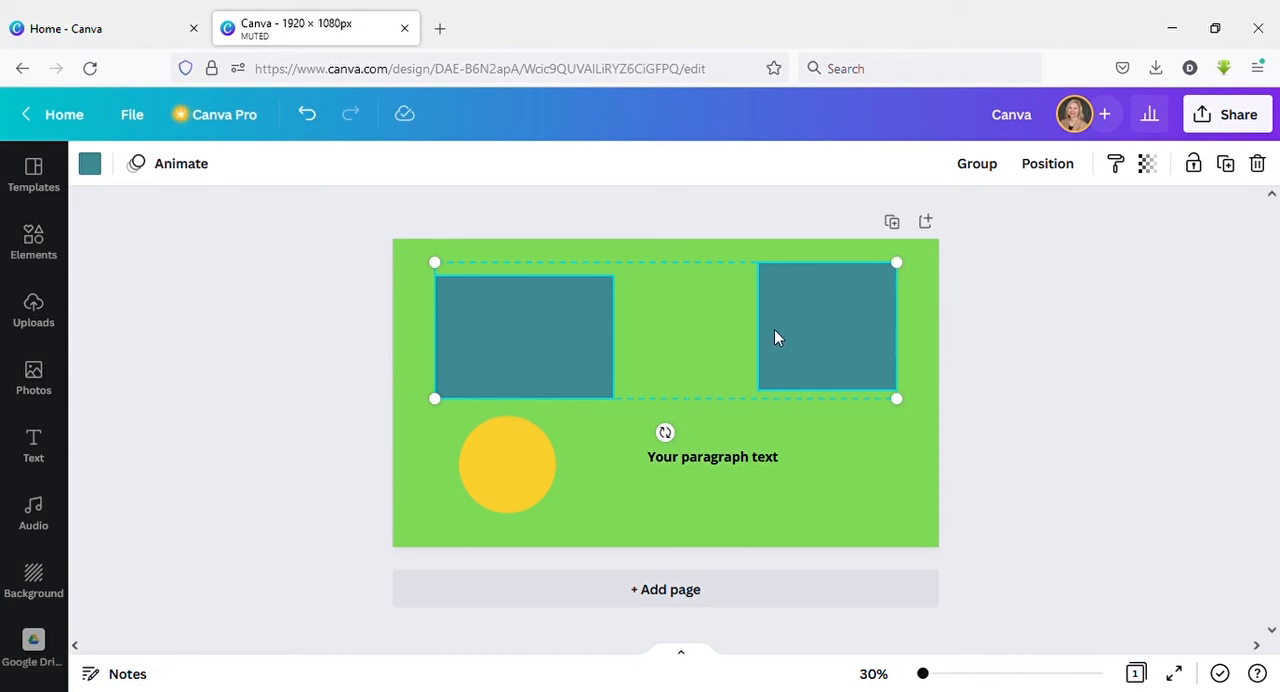
{"action": "mouse_move", "coordinate": [776, 337]}
{"action": "left_mouse_down"}
{"action": "mouse_move", "coordinate": [789, 400]}
{"action": "mouse_move", "coordinate": [789, 320]}
{"action": "mouse_move", "coordinate": [794, 391]}
{"action": "mouse_move", "coordinate": [728, 355]}
{"action": "mouse_move", "coordinate": [774, 351]}
{"action": "mouse_move", "coordinate": [783, 369]}
{"action": "mouse_move", "coordinate": [789, 340]}
{"action": "mouse_move", "coordinate": [757, 340]}
{"action": "mouse_move", "coordinate": [766, 363]}
{"action": "mouse_move", "coordinate": [786, 345]}
{"action": "left_mouse_up"}
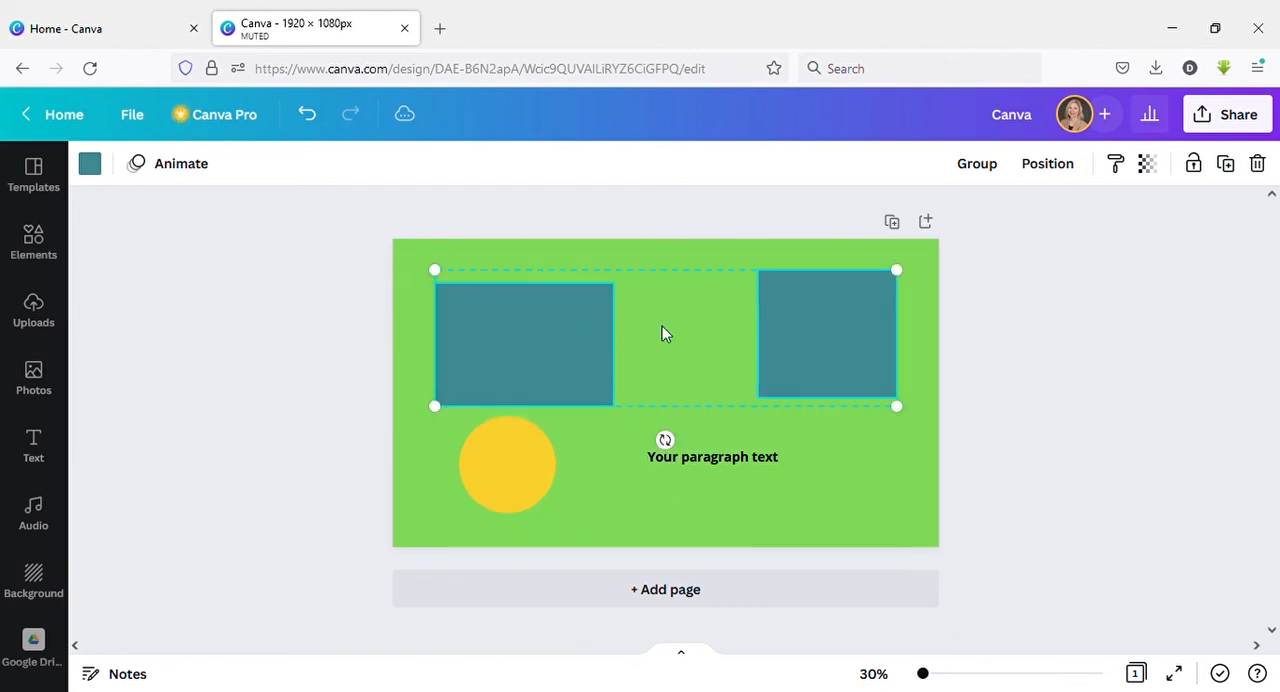
{"action": "left_click", "coordinate": [985, 167]}
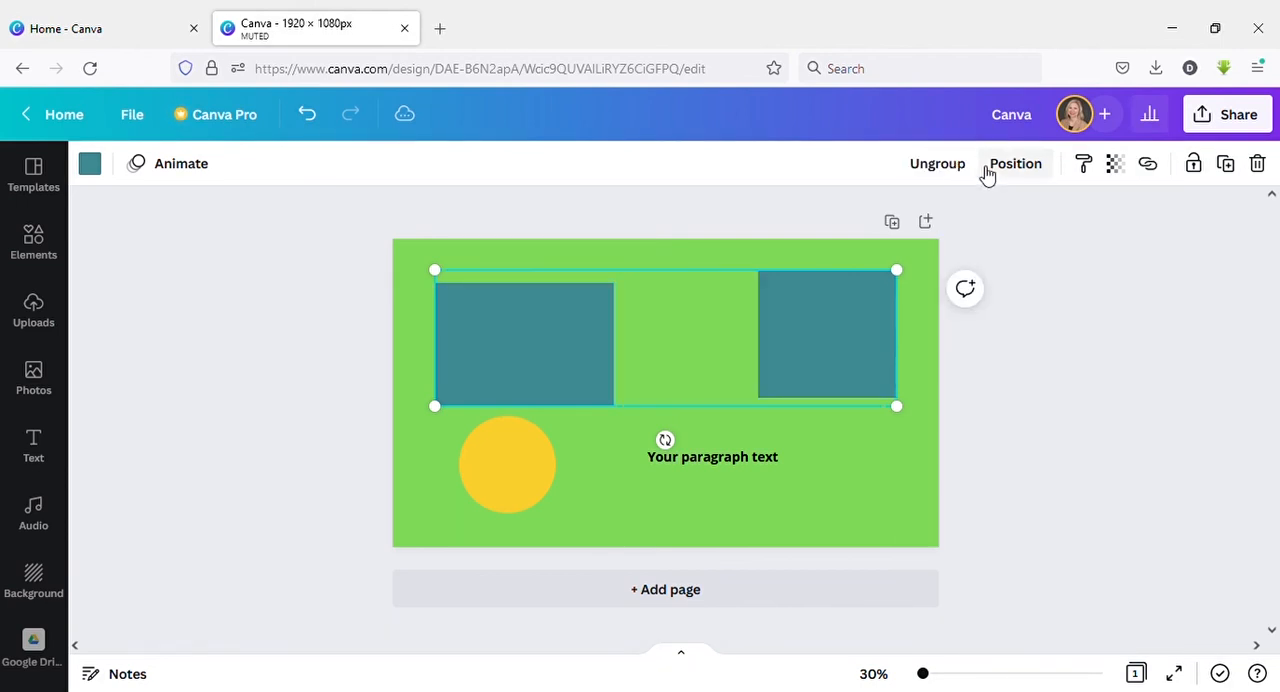
Scale down the grouped rectangles and reposition them near the upper centre of the page.
{"action": "mouse_move", "coordinate": [831, 323]}
{"action": "left_mouse_down"}
{"action": "mouse_move", "coordinate": [846, 394]}
{"action": "mouse_move", "coordinate": [826, 337]}
{"action": "left_mouse_up"}
{"action": "left_click", "coordinate": [864, 401]}
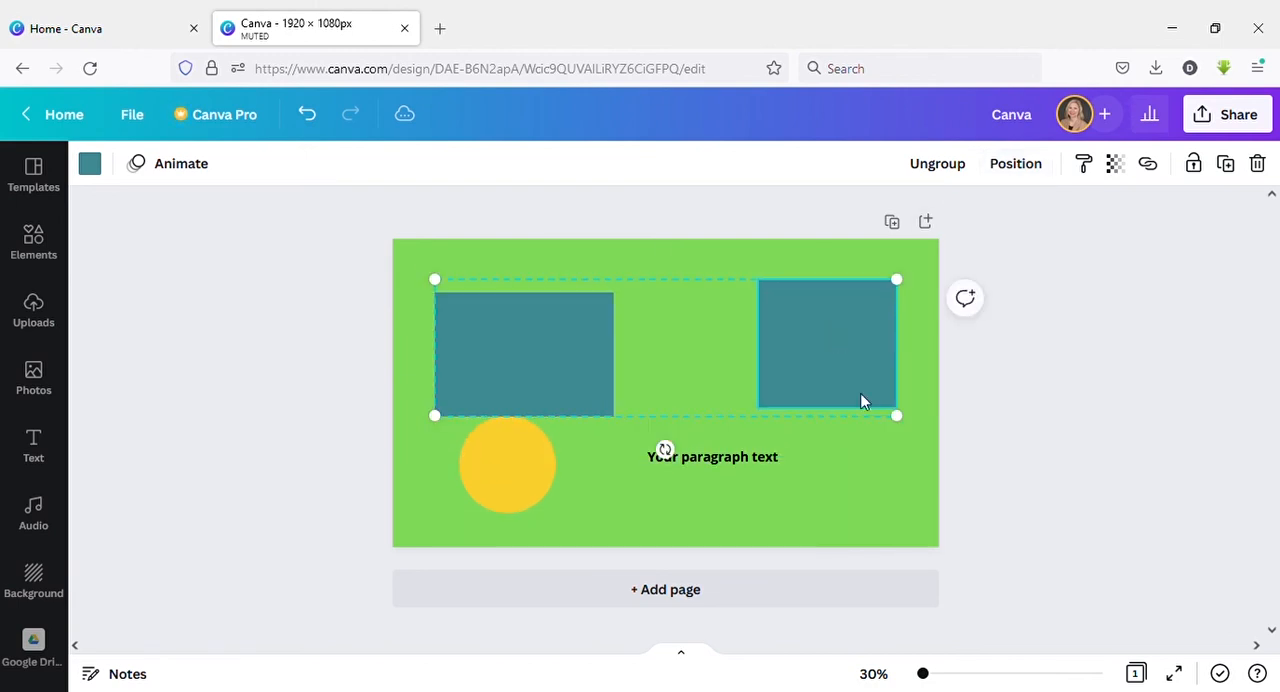
{"action": "left_click_drag", "start_coordinate": [909, 427], "coordinate": [932, 511]}
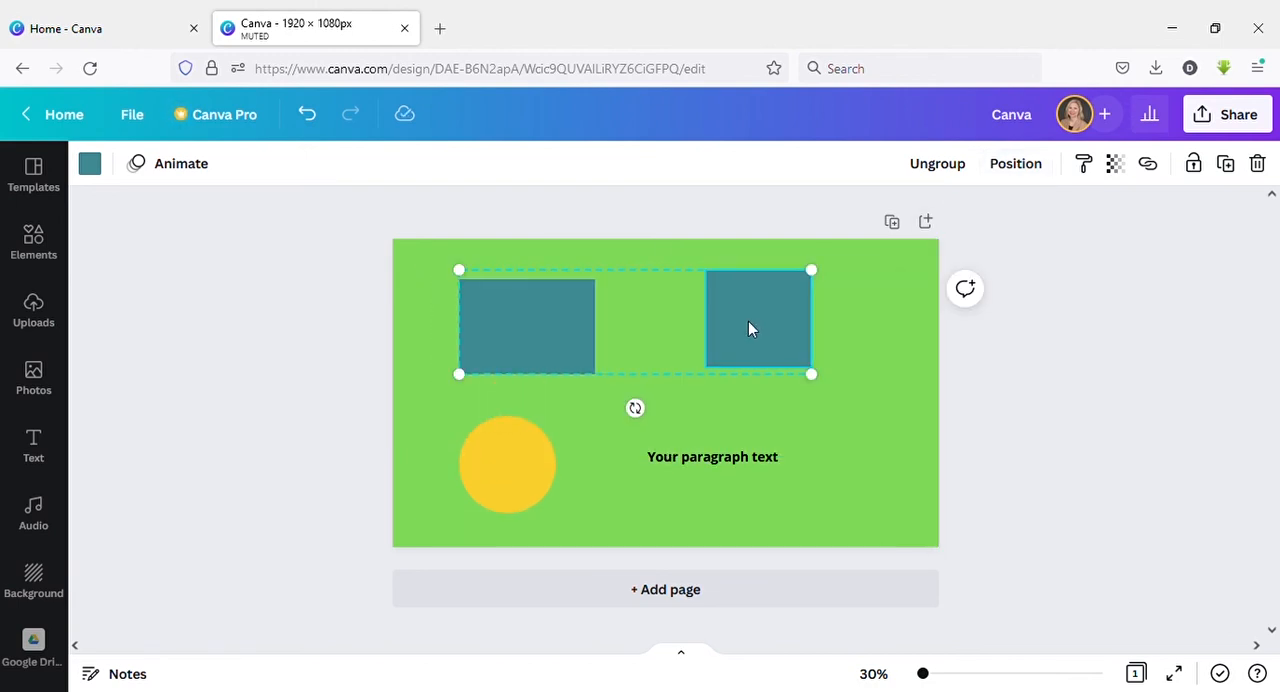
{"action": "left_click_drag", "start_coordinate": [748, 321], "coordinate": [786, 339]}
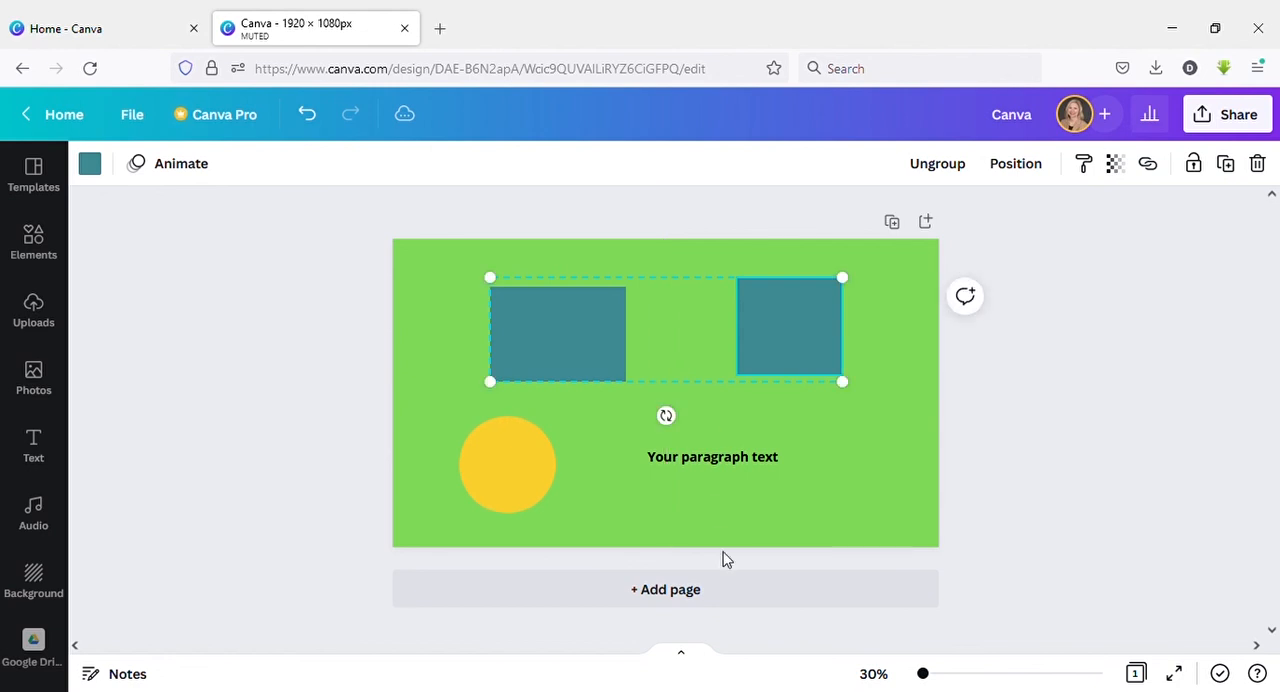
Ungroup the two teal rectangles and select each one separately.
{"action": "left_click", "coordinate": [937, 165]}
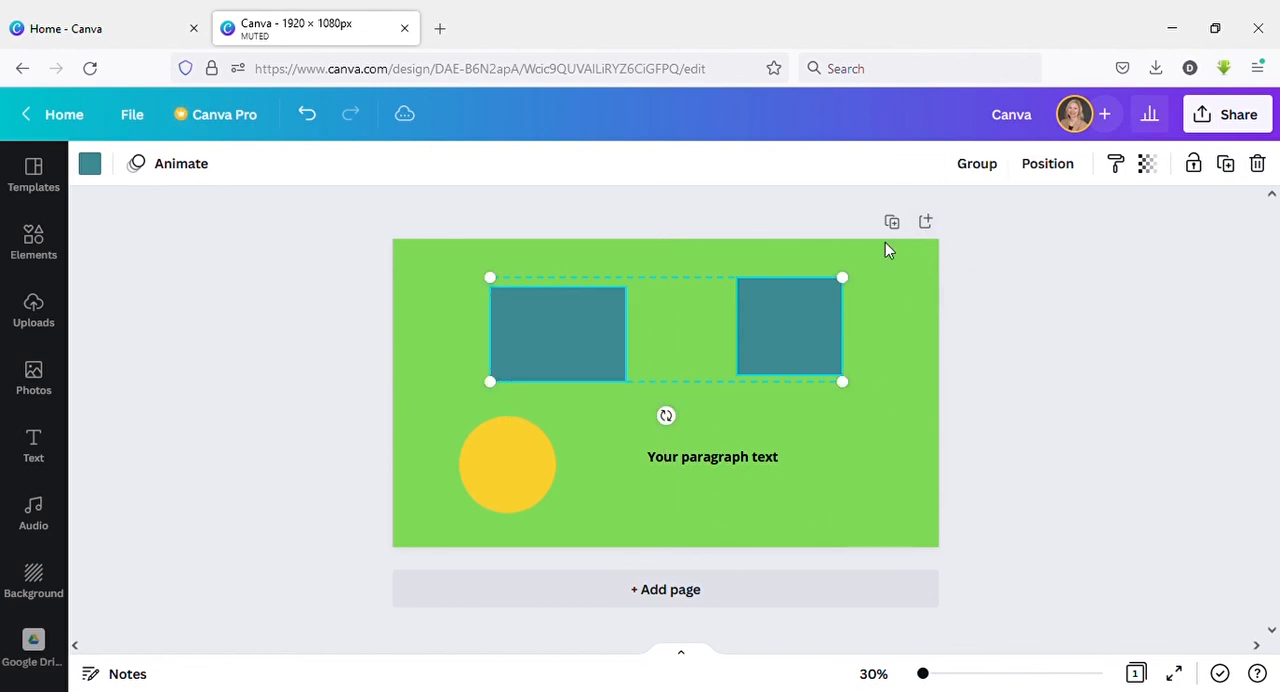
{"action": "left_click", "coordinate": [788, 405]}
{"action": "left_click", "coordinate": [786, 363]}
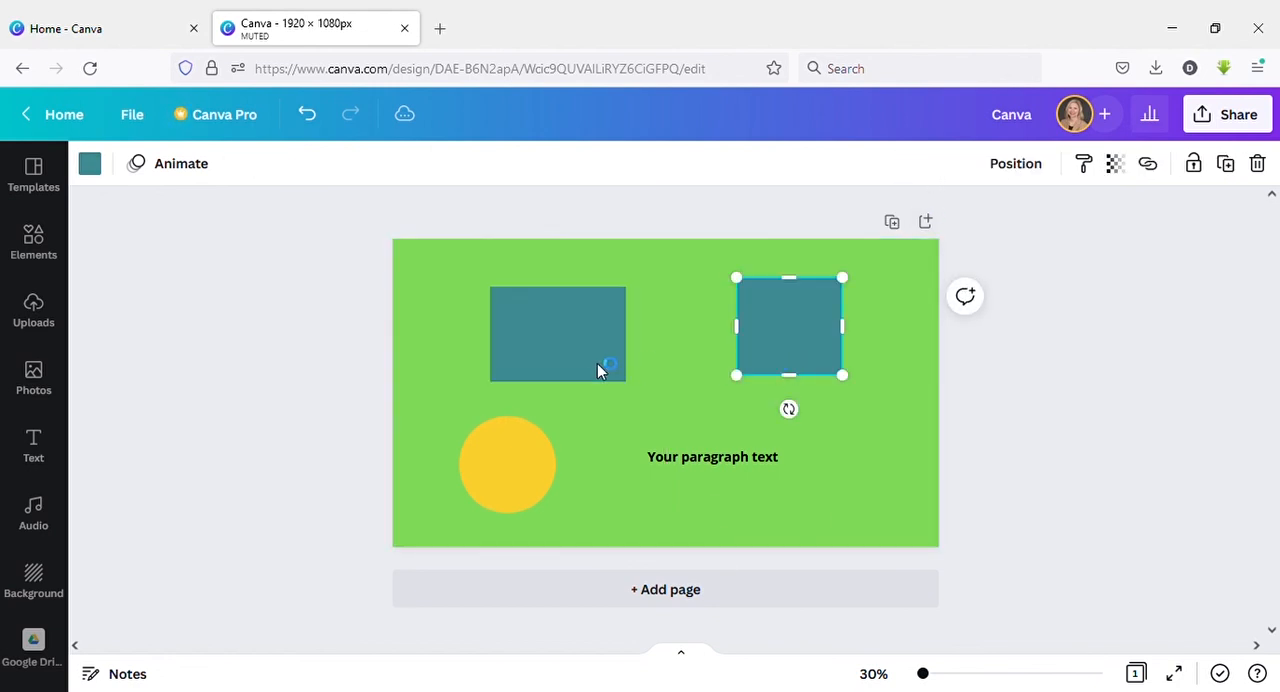
{"action": "left_click", "coordinate": [597, 363]}
{"action": "left_click", "coordinate": [780, 362]}
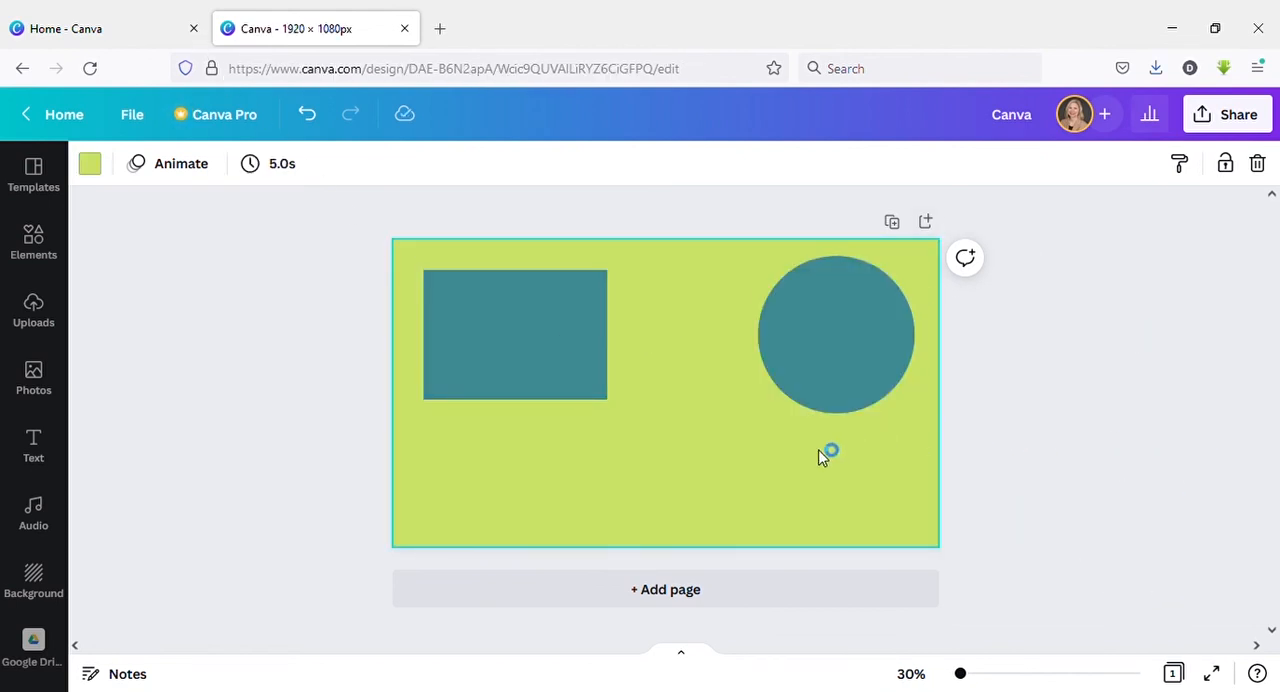
Copy the teal rectangle, paste a duplicate and place it below the original along the page's bottom edge.
{"action": "key", "text": "ctrl+c"}
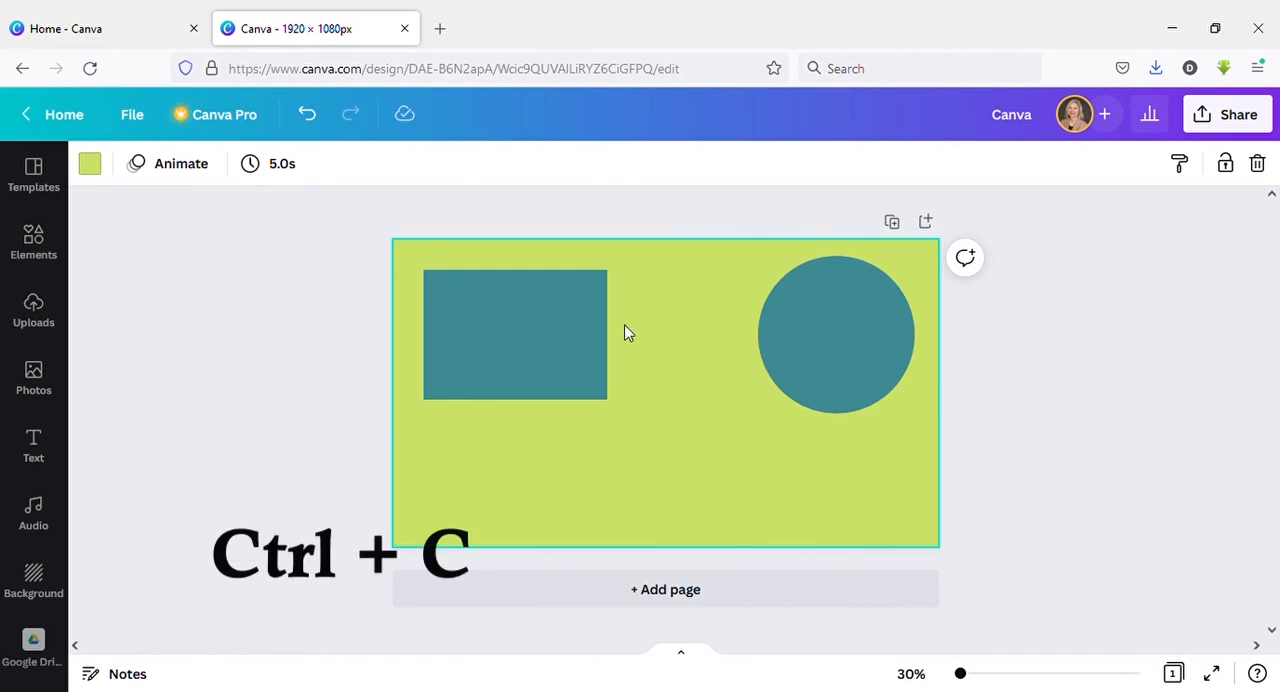
{"action": "left_click", "coordinate": [567, 333]}
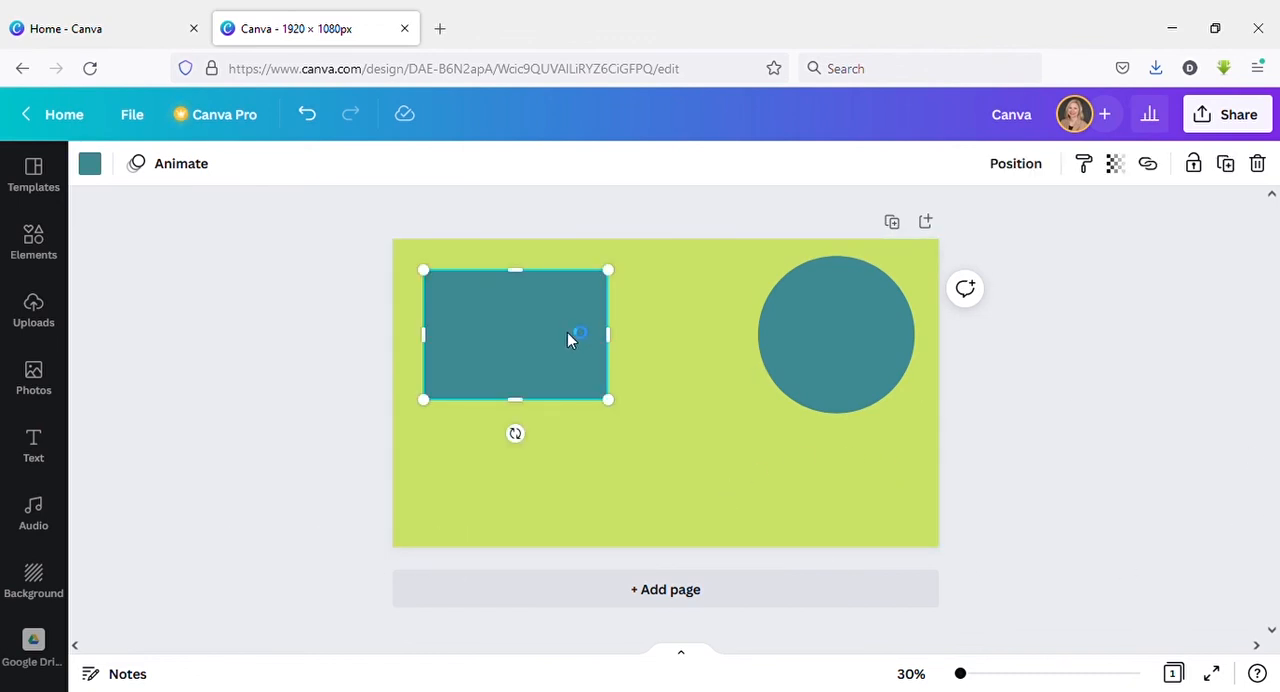
{"action": "key", "text": "ctrl+v"}
{"action": "left_click_drag", "start_coordinate": [566, 331], "coordinate": [609, 477]}
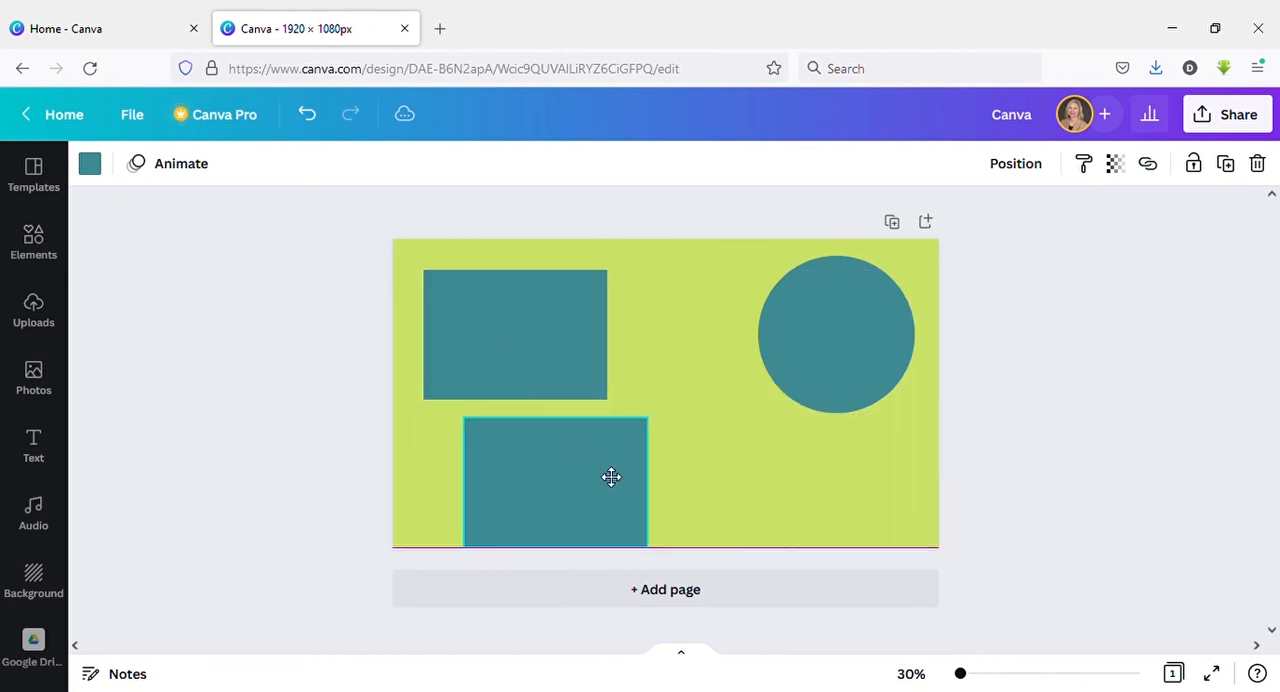